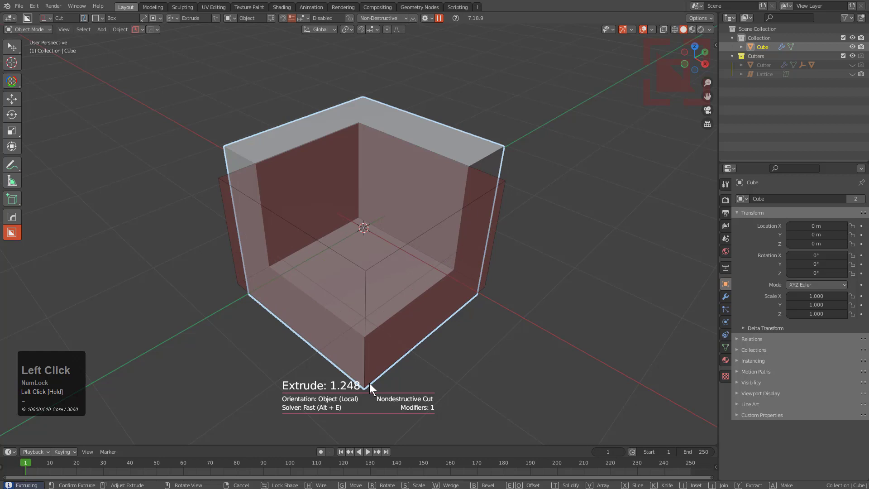
Step: Lock the extruded box cut and preview it as Slice, Intersect, Inset, Join, Knife, Extract and Make, ending on Inset
key(Tab)
key(d)
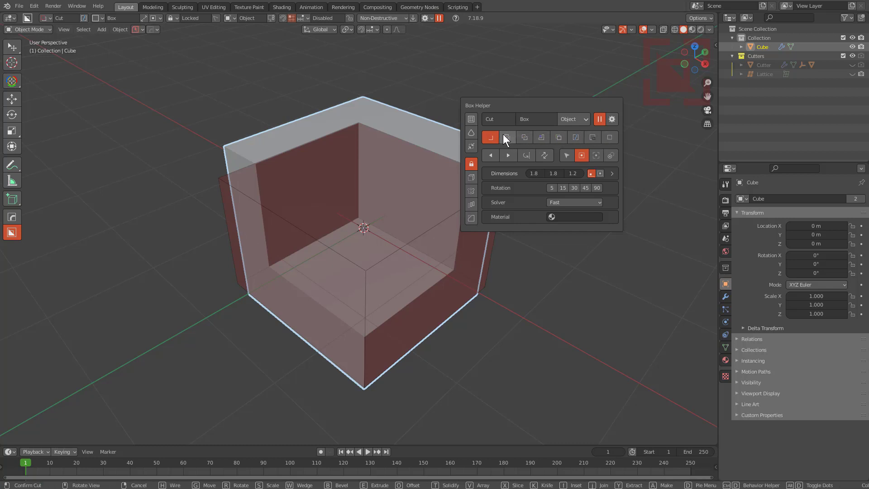
click(506, 138)
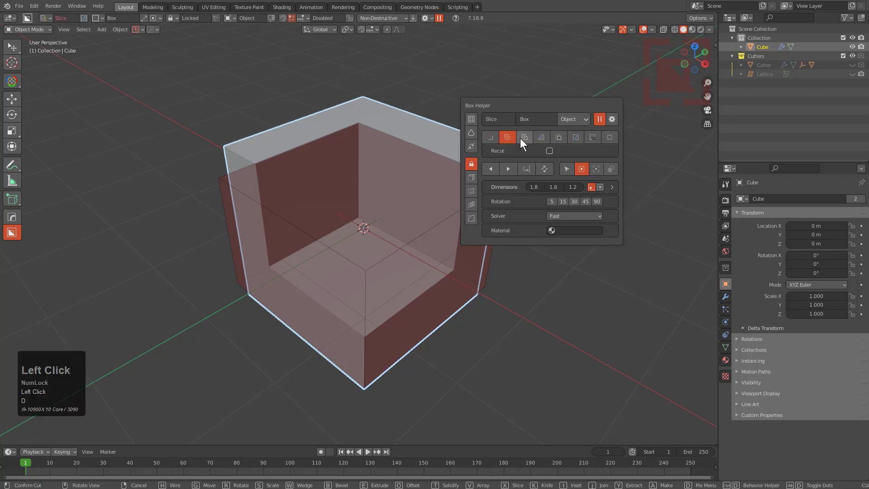
click(525, 137)
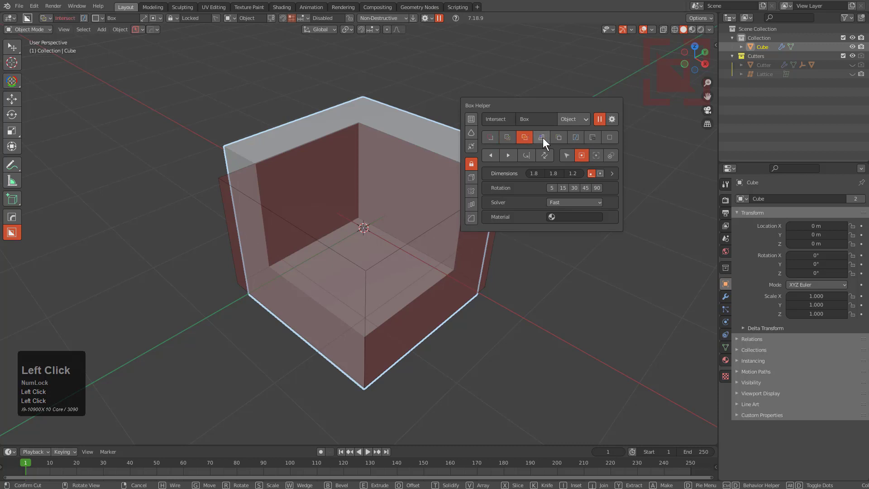
click(541, 137)
click(559, 137)
click(575, 136)
click(593, 137)
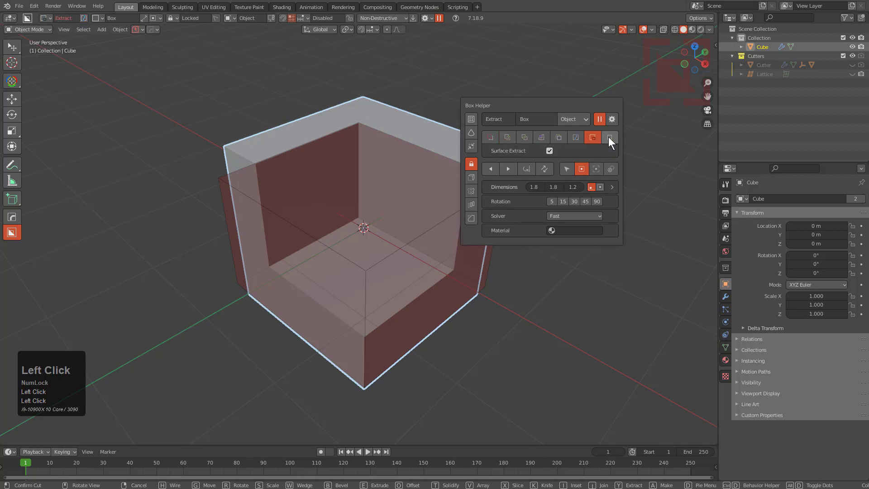
click(609, 137)
click(552, 136)
click(541, 137)
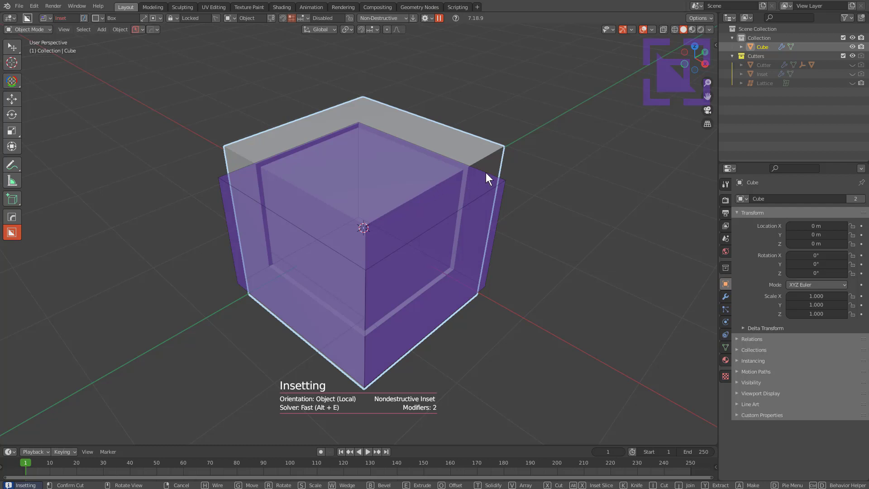
Step: Try a Solidify thickness of -0.439 m for the inset and return the box to Cut mode
key(d)
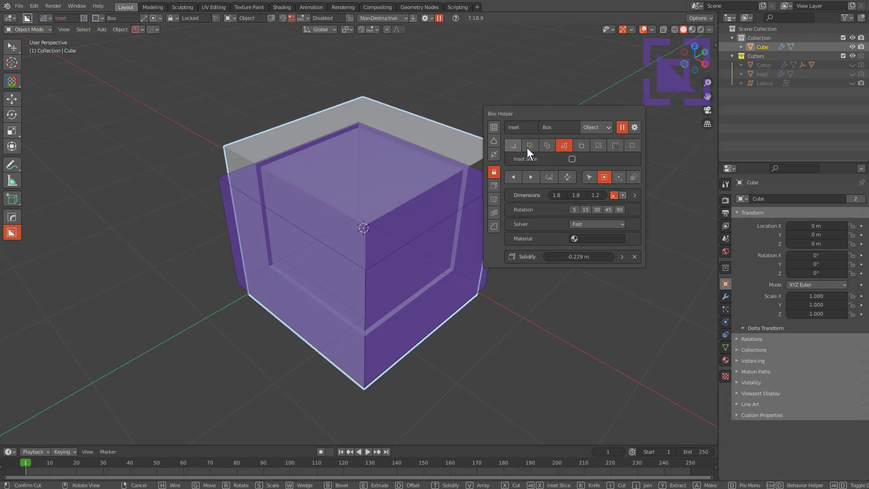
mouse_move(571, 259)
mouse_down()
mouse_move(593, 260)
mouse_move(551, 260)
mouse_move(571, 257)
mouse_up()
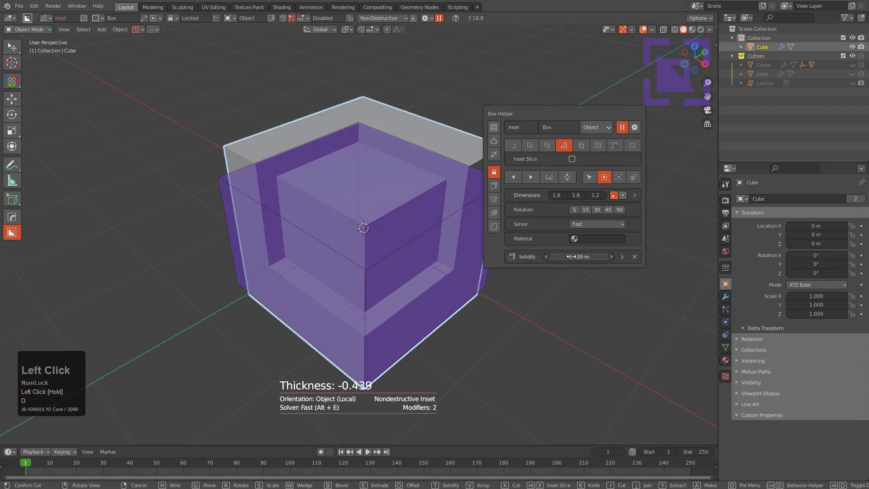
click(511, 148)
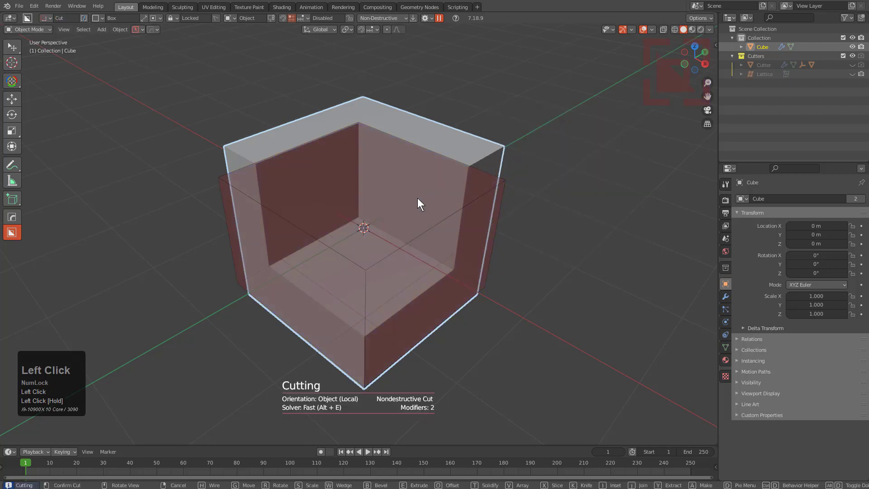
Step: Compare the locked box across all operation modes on the cube, leaving it set to Inset
key(d)
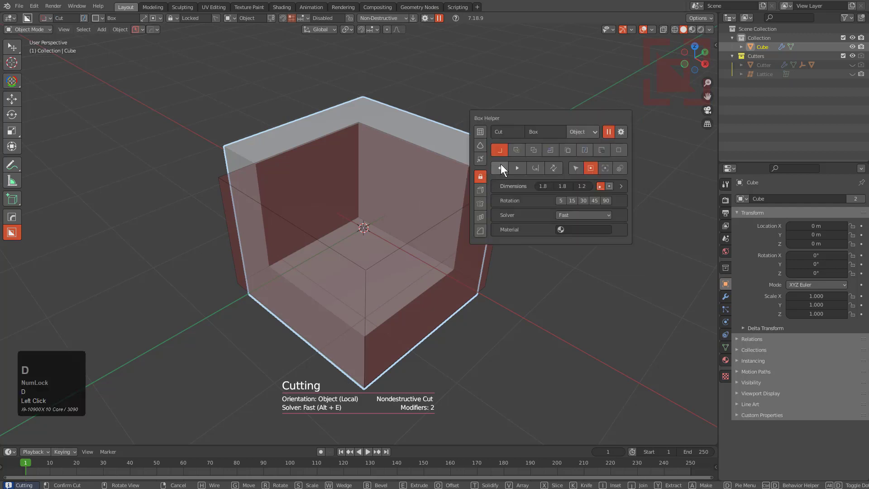
click(516, 150)
click(535, 151)
click(550, 150)
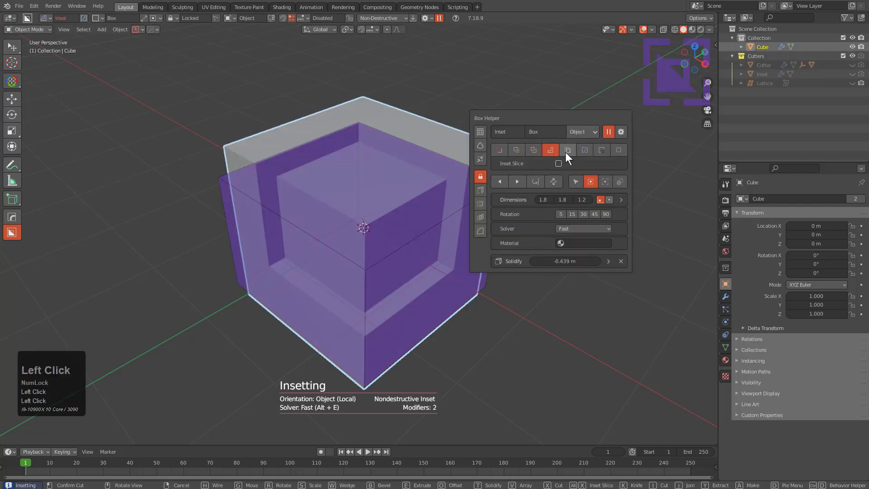
click(567, 150)
click(585, 149)
click(601, 150)
click(618, 149)
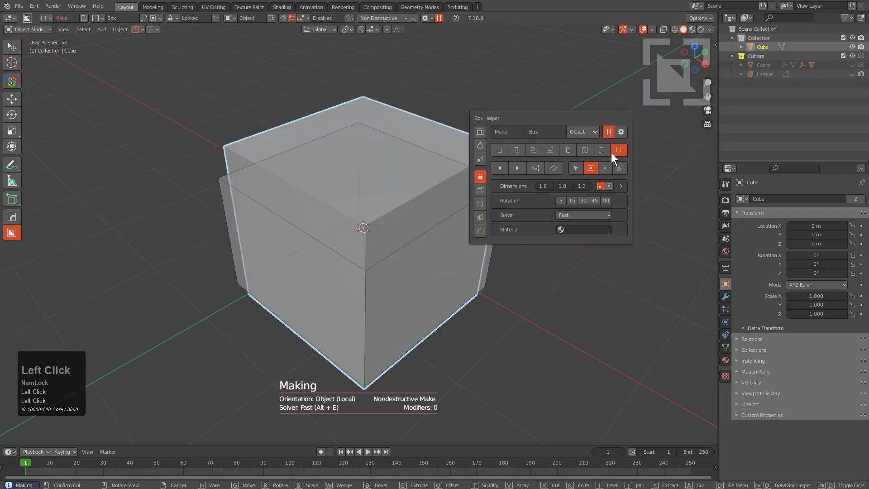
click(568, 150)
click(499, 150)
click(550, 150)
click(601, 150)
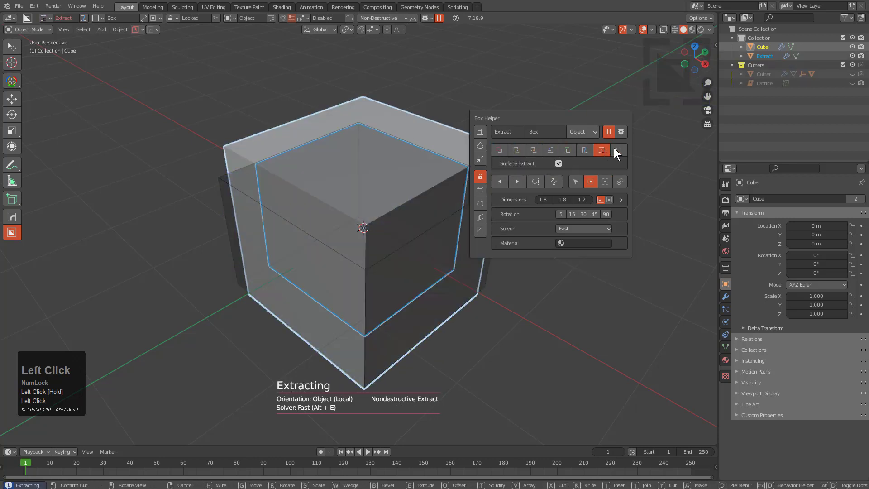
click(615, 148)
click(550, 150)
click(534, 151)
click(499, 150)
click(516, 150)
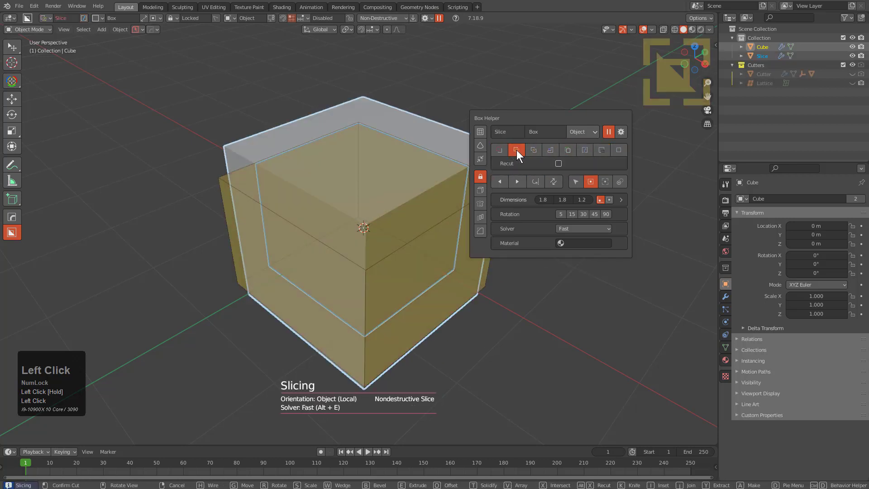
click(533, 150)
click(551, 150)
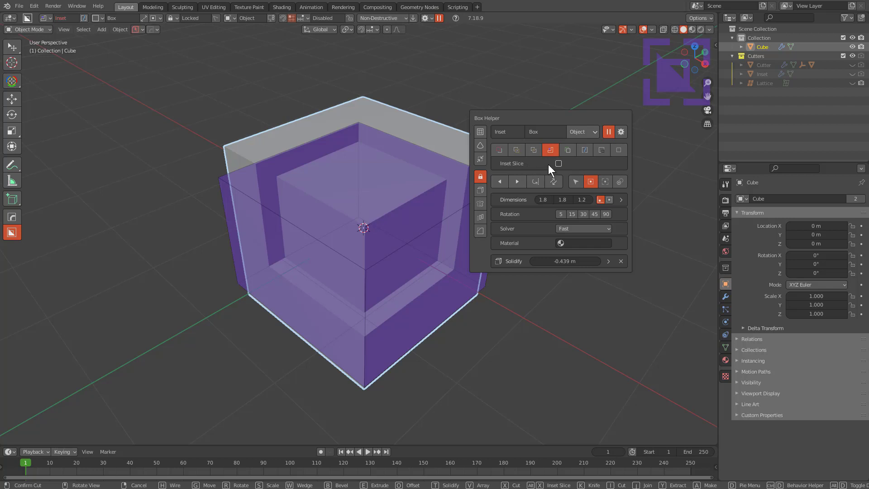
Step: Toggle Inset Slice on and off for the locked box to compare both, leaving it enabled
key(alt+x)
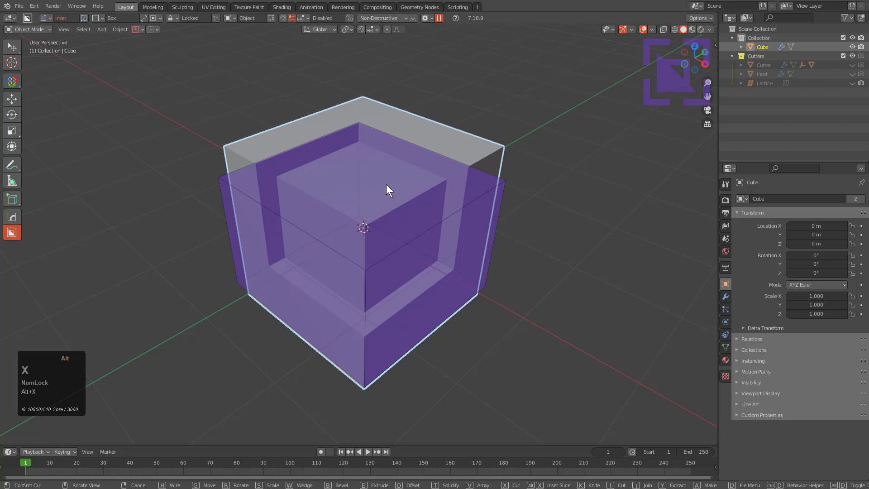
key(alt+x)
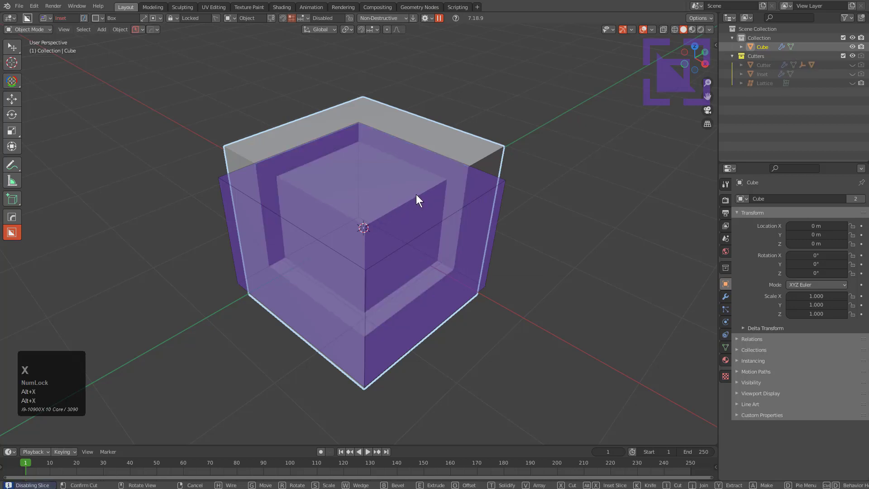
key(d)
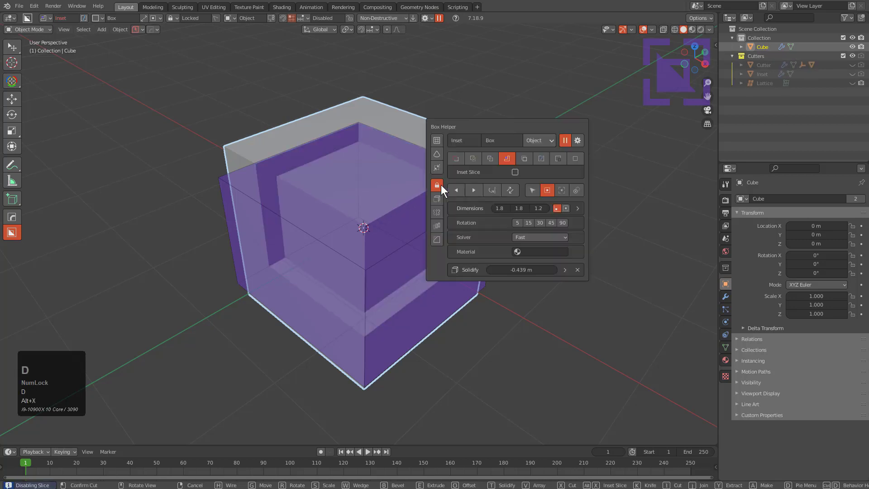
click(516, 173)
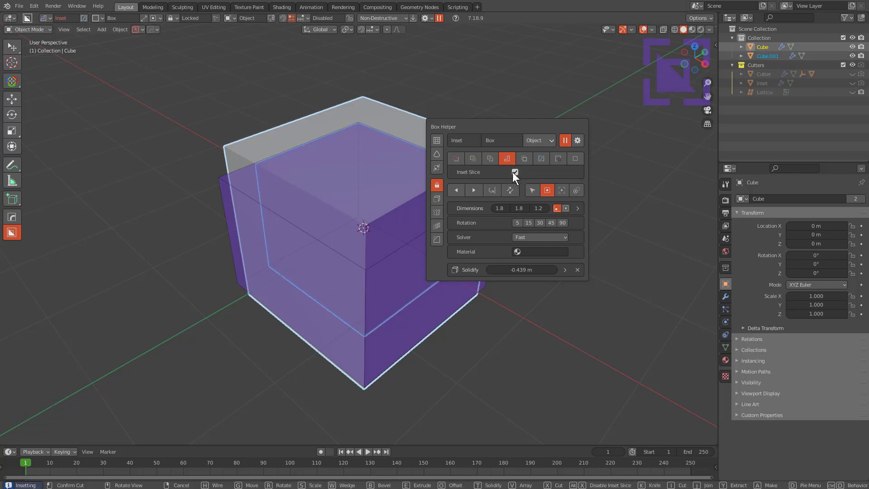
click(515, 172)
click(515, 172)
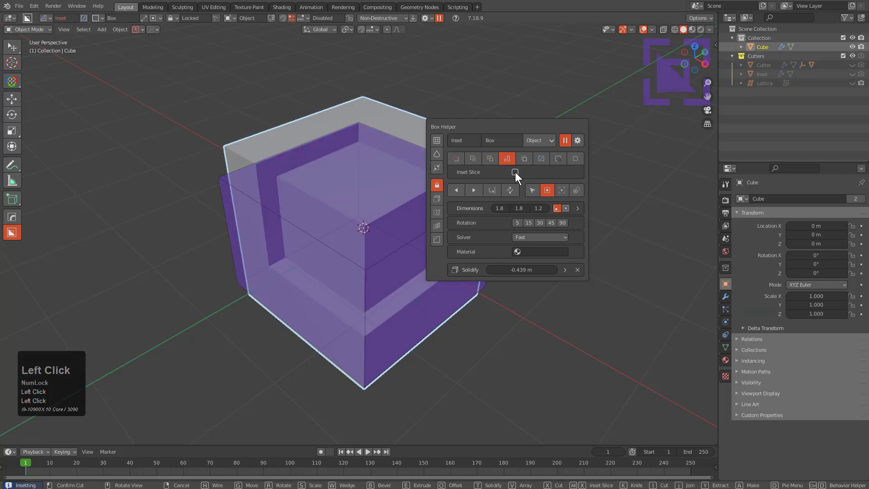
Step: Turn on X-ray and set the inset slice's Solidify thickness to -0.25
middle_drag(411, 195, 454, 202)
key(alt+z)
scroll(442, 188, up, 4)
scroll(453, 182, down, 2)
key(d)
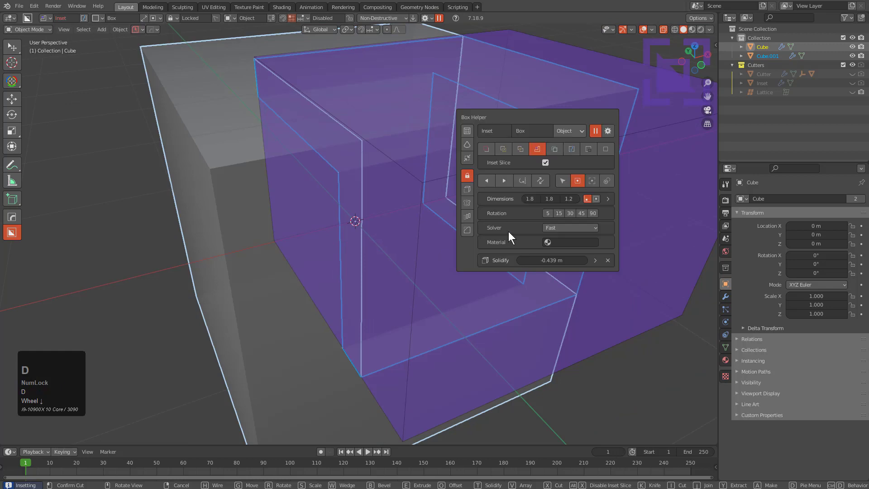
drag(550, 260, 532, 252)
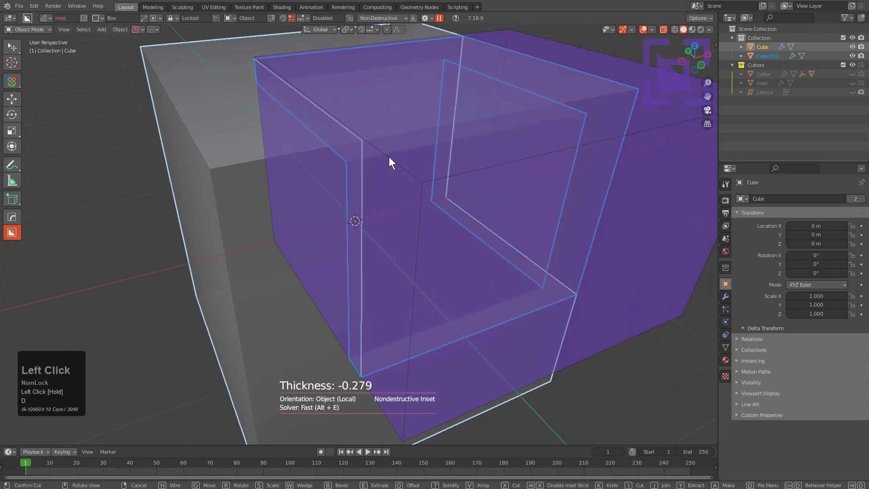
key(t)
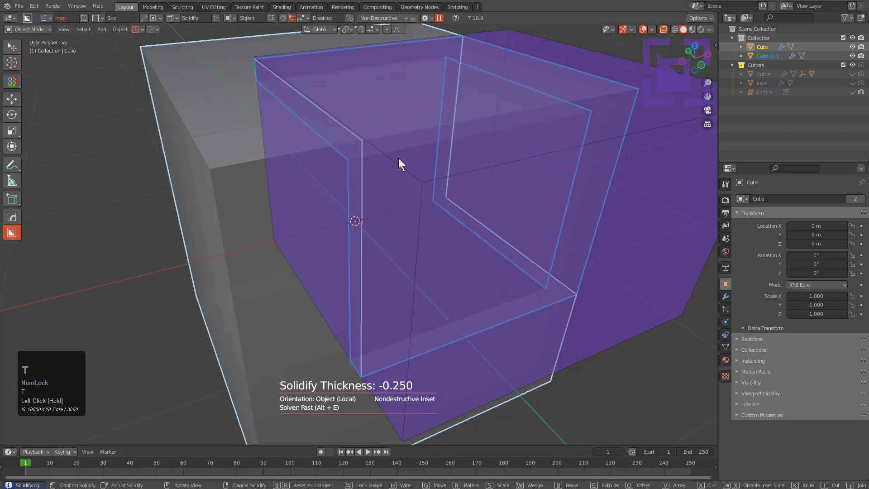
click(398, 158)
Step: Switch the locked box to Knife with HOps Mark enabled, turn off X-ray, and apply it to the cube
key(d)
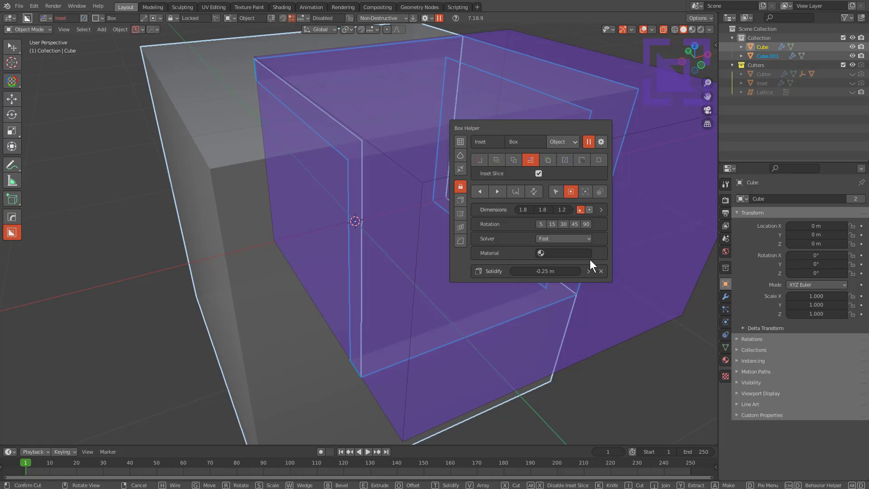
click(547, 159)
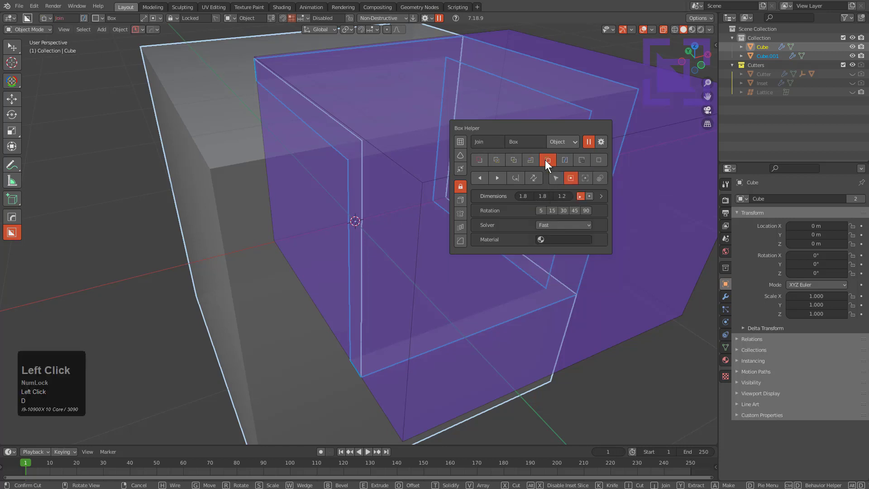
click(560, 160)
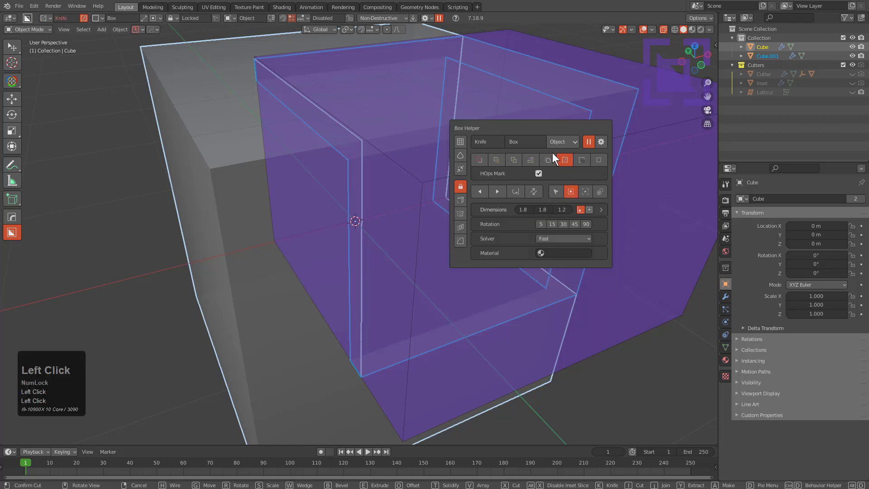
middle_drag(437, 158, 388, 174)
key(alt+z)
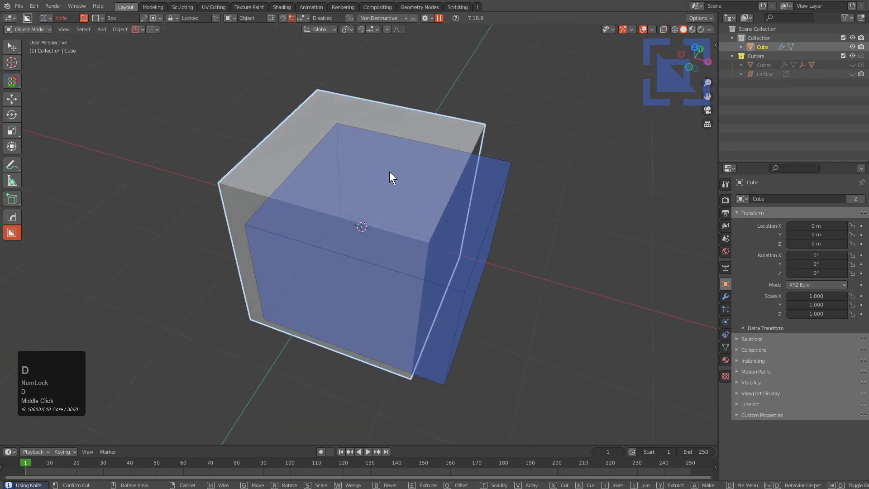
scroll(402, 177, down, 1)
key(d)
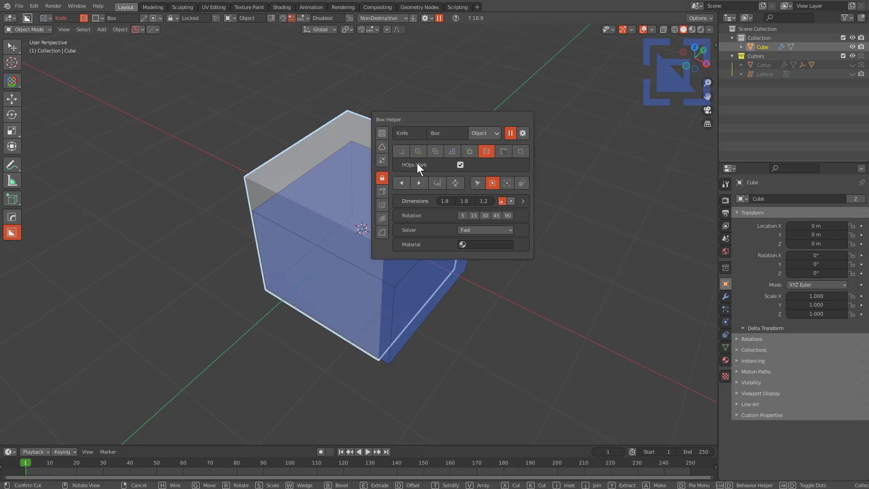
click(319, 175)
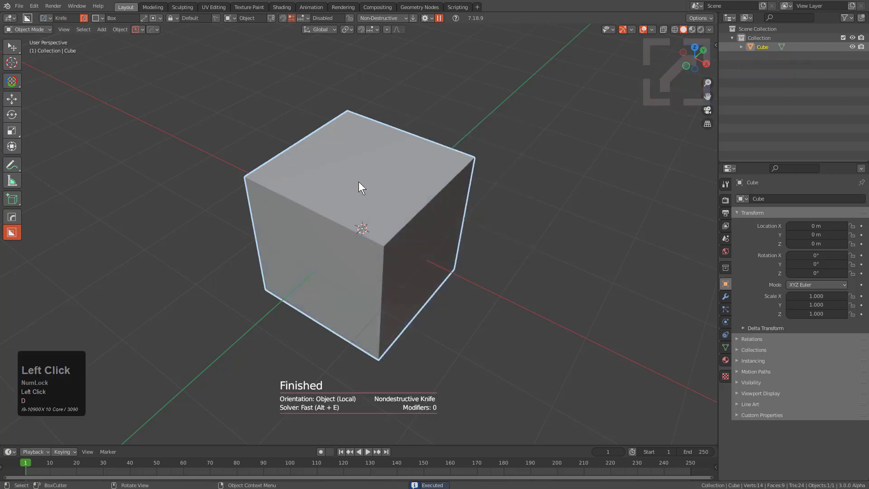
Step: Examine the knifed edges in Edit Mode and review the HOps sharp marking options
key(Tab)
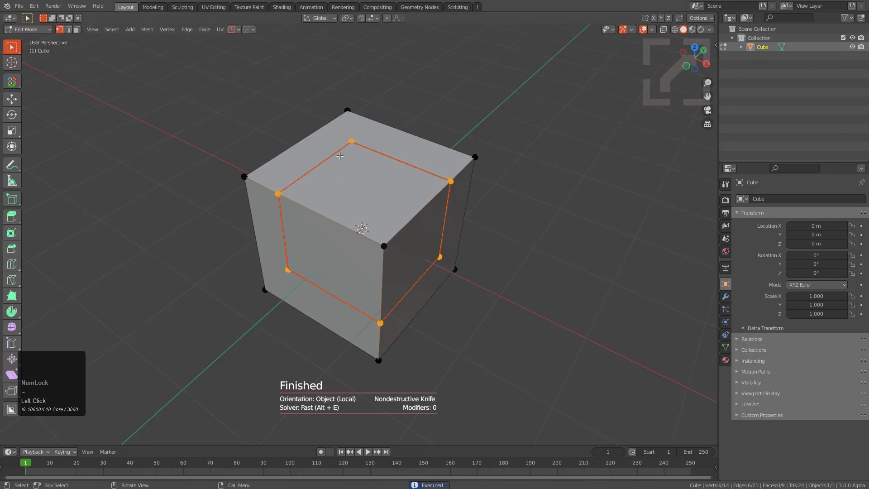
key(Tab)
key(ctrl+grave)
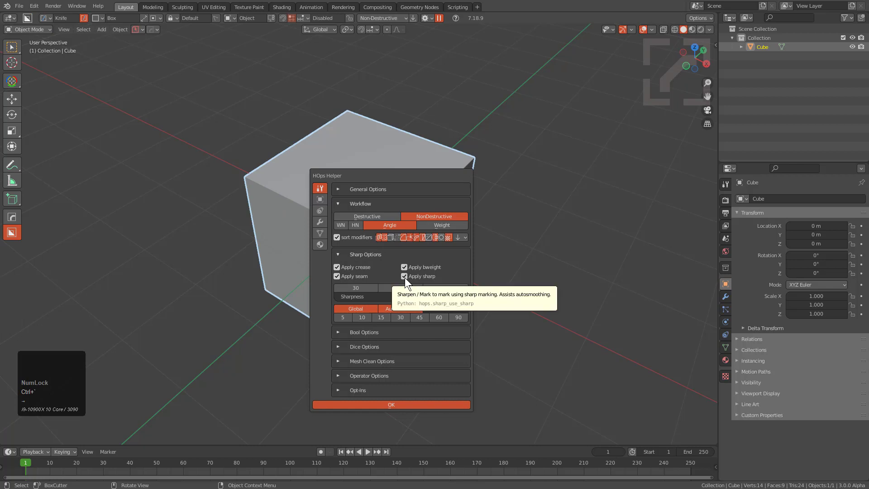
key(Escape)
Step: Set the box cutter's operation mode to Extract
key(d)
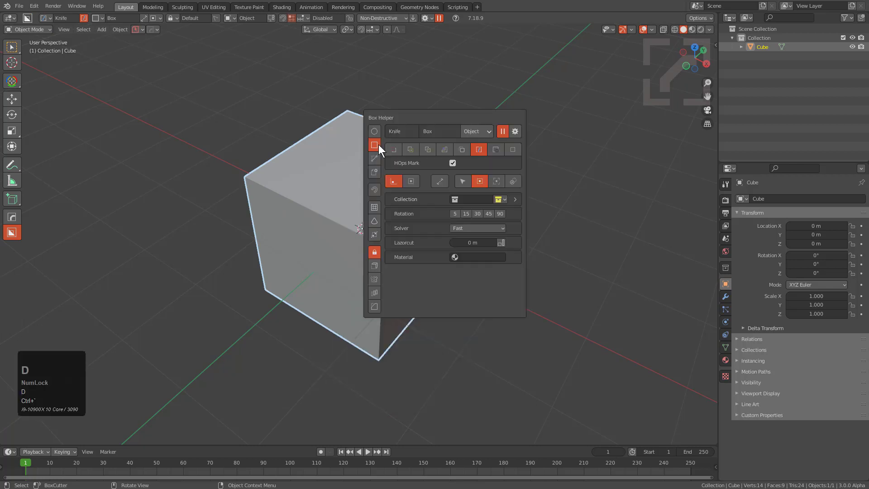
drag(390, 113, 392, 116)
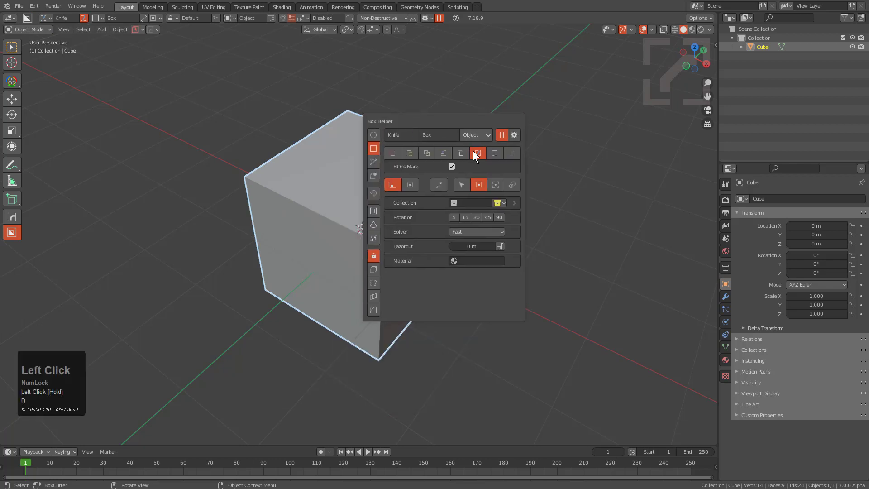
click(491, 153)
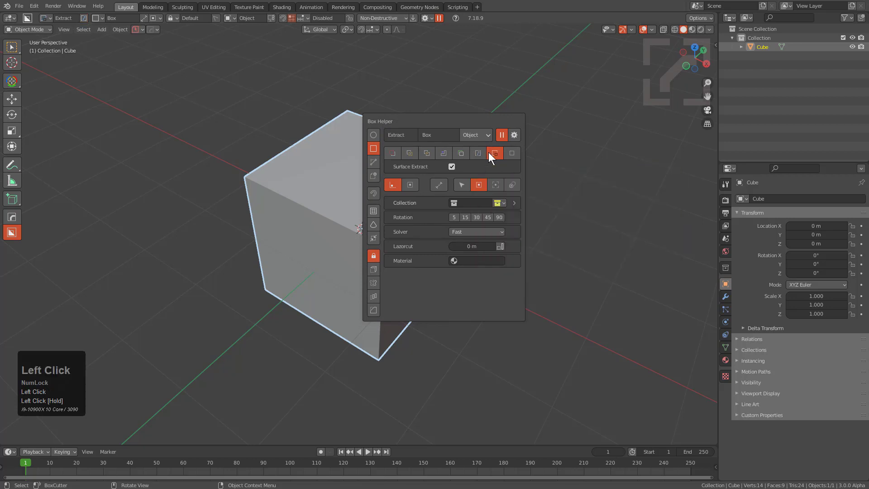
click(512, 134)
Step: Enter Edit Mode and select the knifed outline's inner corner vertex on the cube's top face
scroll(320, 183, down, 3)
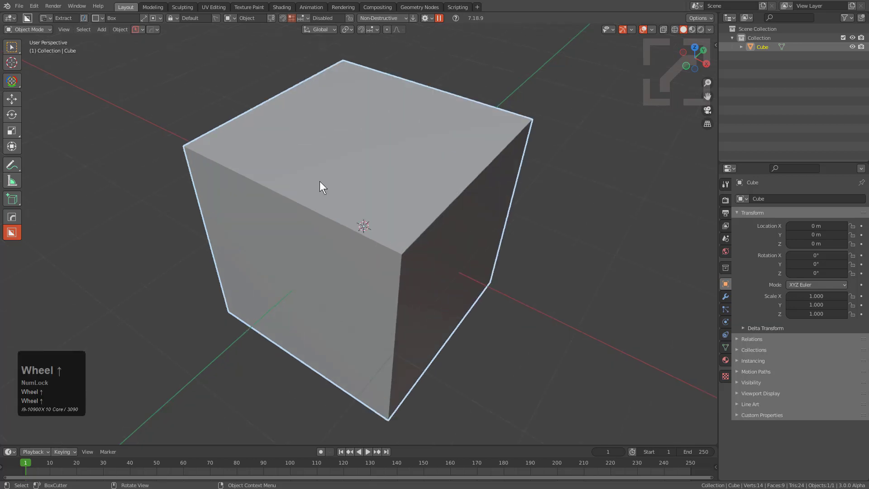
key(Tab)
click(356, 118)
middle_drag(356, 117, 380, 148)
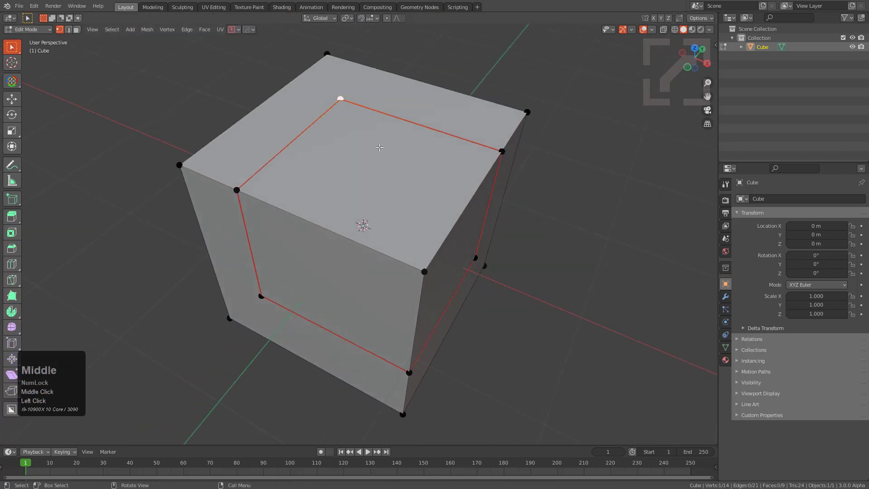
Step: Select the knifed square face on the cube's top and poke it
key(3)
click(393, 180)
right_click(428, 148)
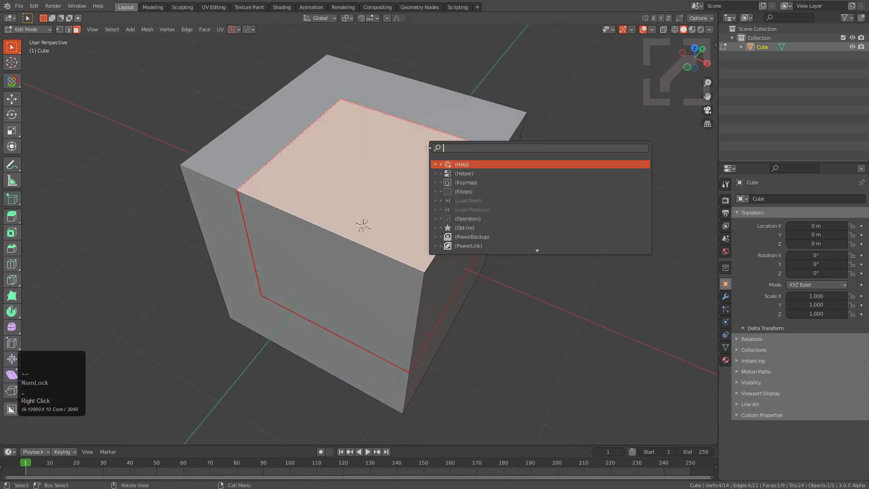
text(poke)
key(Return)
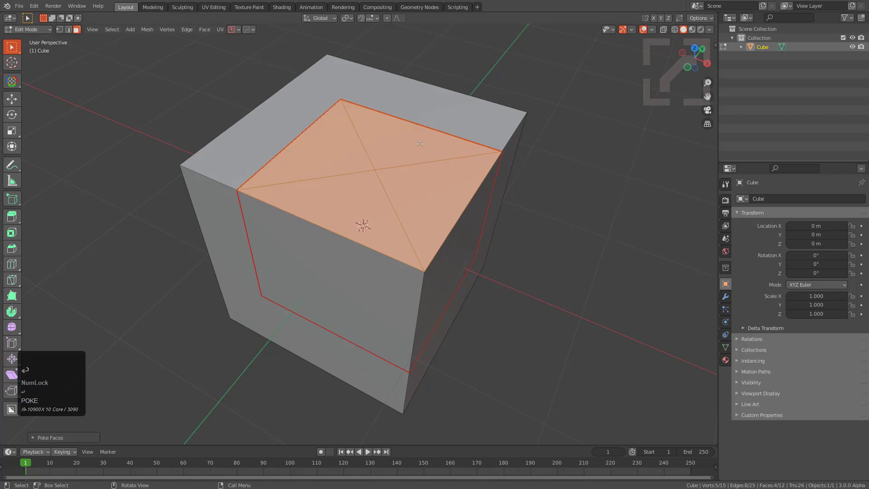
Step: Turn the poked face's center vertex into a circular face
click(377, 168)
right_click(373, 163)
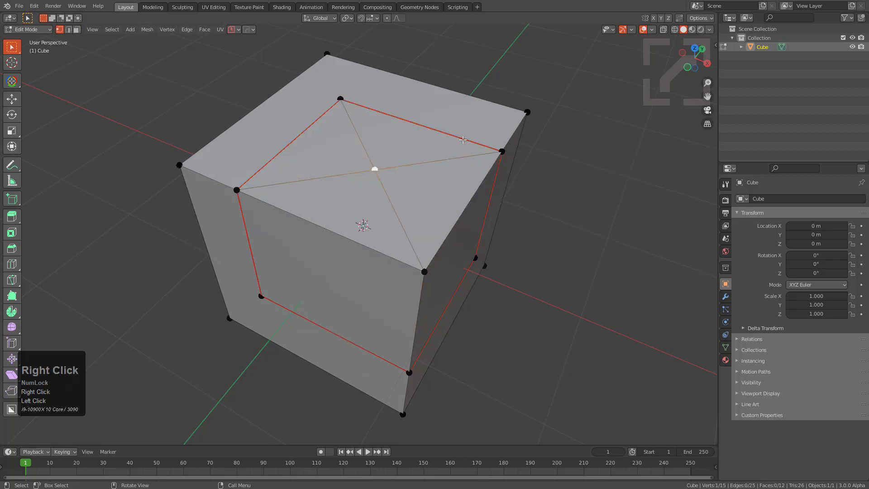
key(q)
click(400, 193)
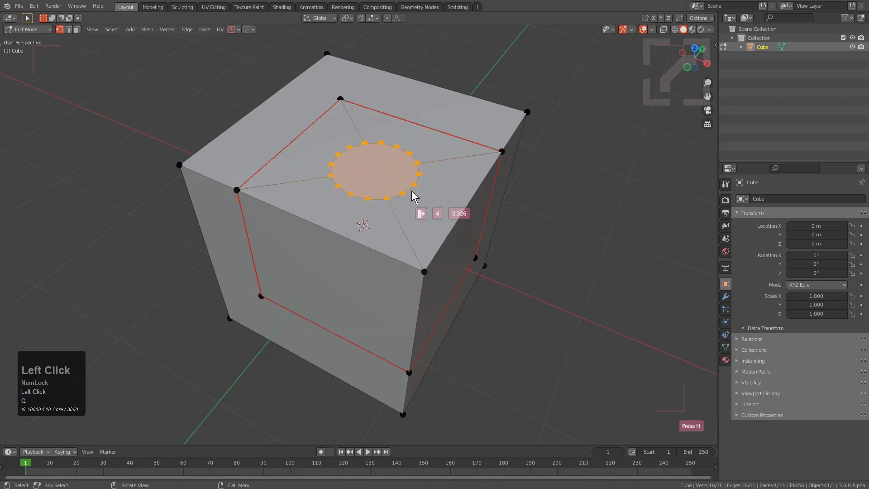
click(428, 196)
Step: Extrude the circular face in place and scale it inward, then repeat and sink the inner face about 0.126 m with Shrink/Fatten
right_click(432, 204)
click(437, 211)
key(e)
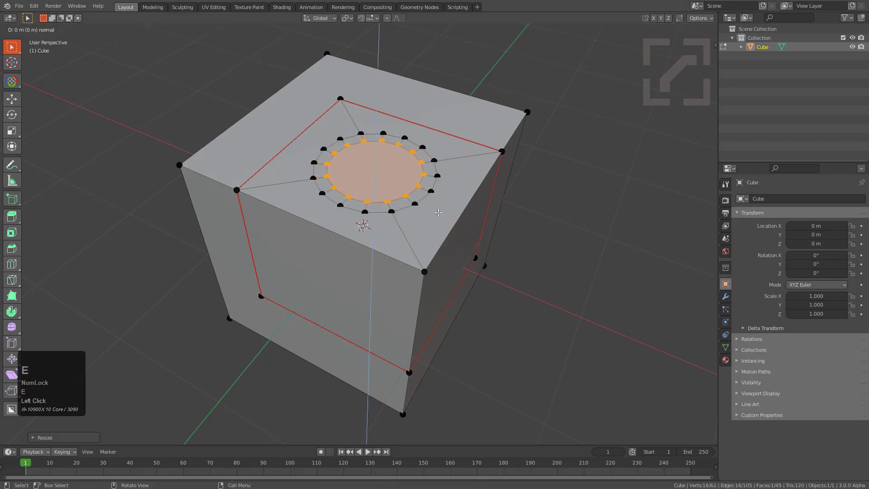
right_click(441, 214)
key(s)
click(428, 208)
key(alt+s)
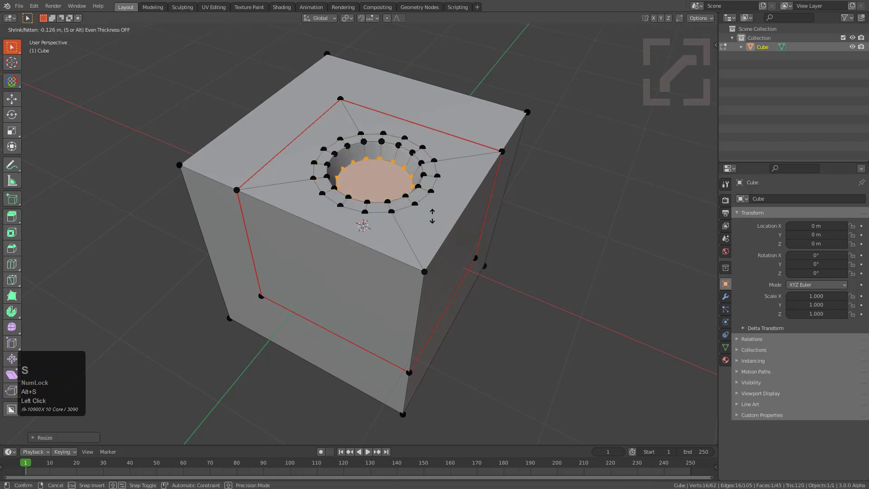
click(433, 216)
Step: Extrude and scale the recess floor inward to form a deeper inner ring with a small raised center
key(e)
click(421, 237)
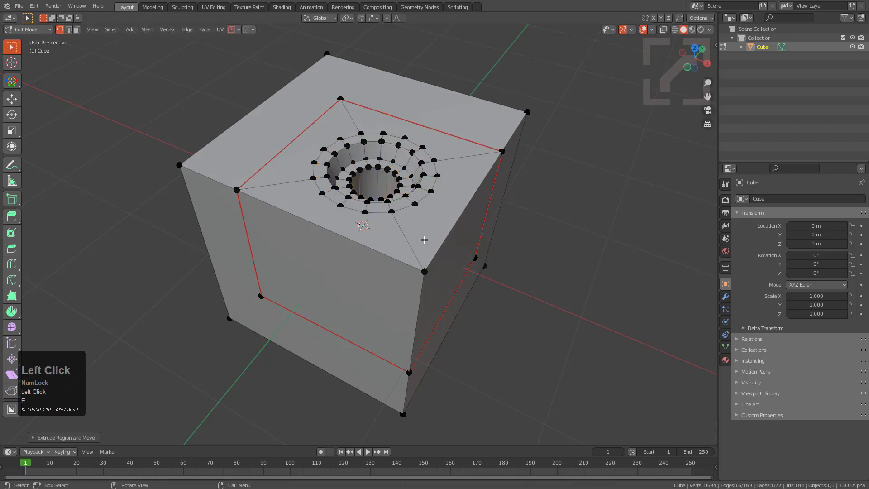
key(s)
click(410, 229)
key(e)
click(406, 197)
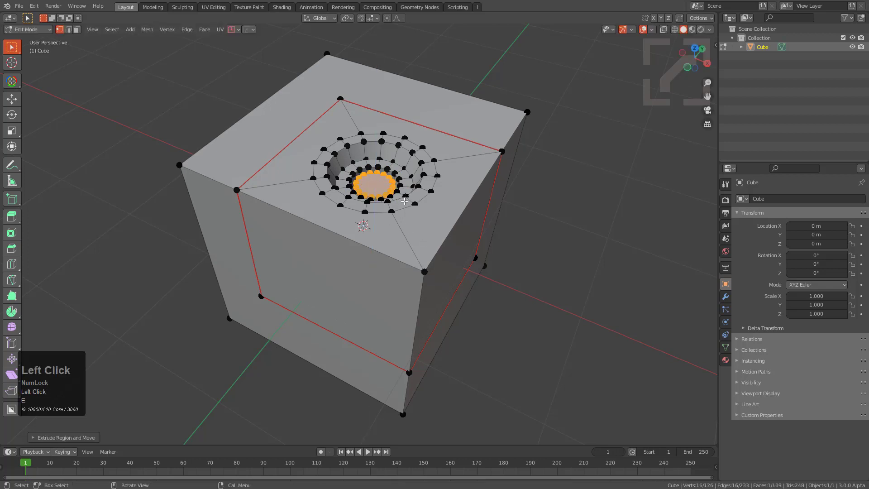
Step: Bevel a new edge loop on the recess's outer wall into a band, then extrude and shrink/fatten it into a groove
scroll(433, 193, up, 4)
key(KP_Decimal)
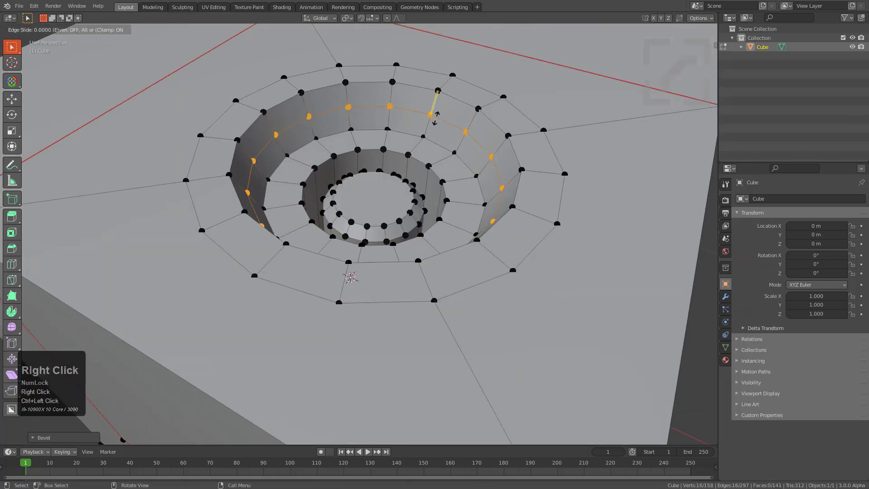
right_click(435, 118)
key(ctrl+b)
click(525, 154)
key(e)
right_click(527, 156)
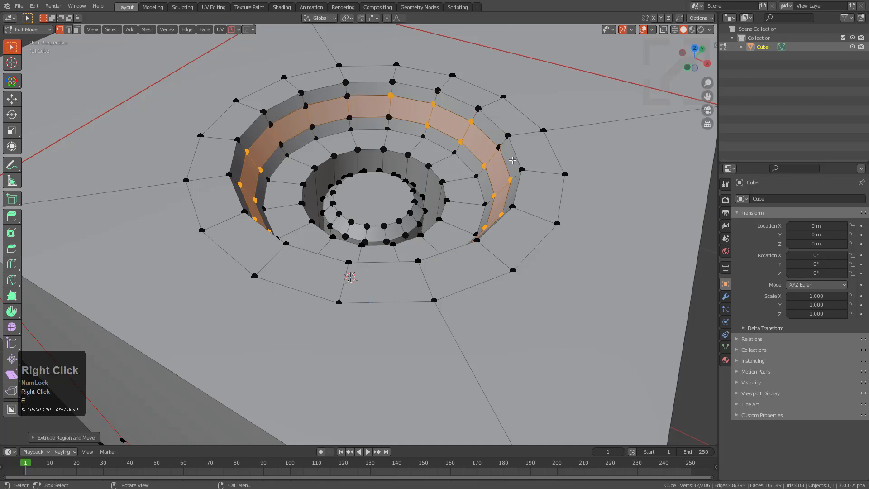
key(alt+s)
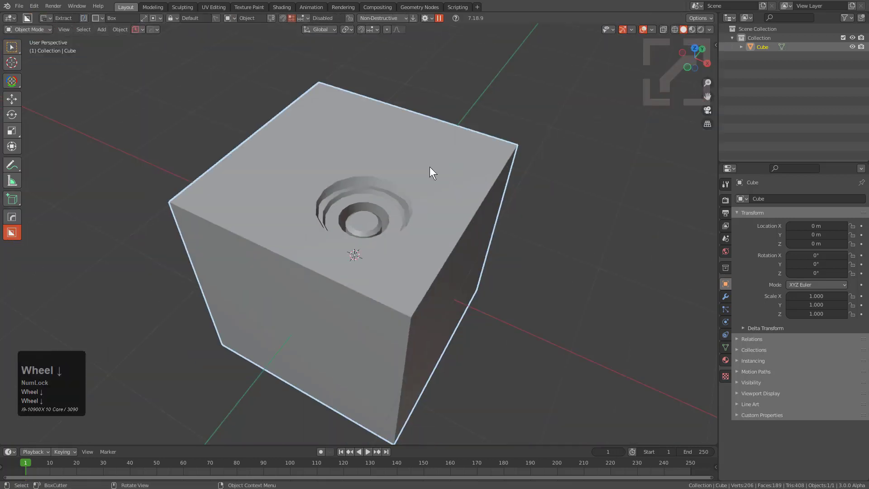
Step: Extract the circular recess as a custom cutter shape with a box around it on the top face, about 0.552 deep
middle_drag(430, 167, 364, 186)
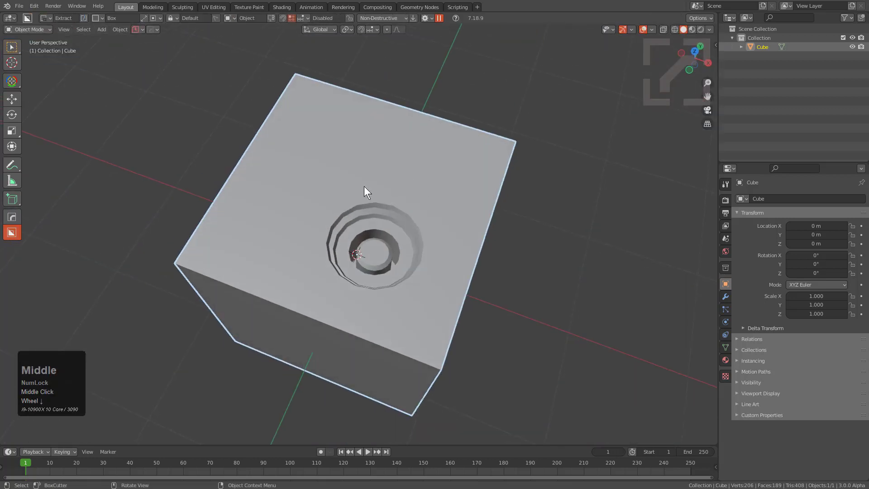
drag(328, 169, 419, 321)
drag(403, 377, 401, 387)
scroll(428, 306, down, 3)
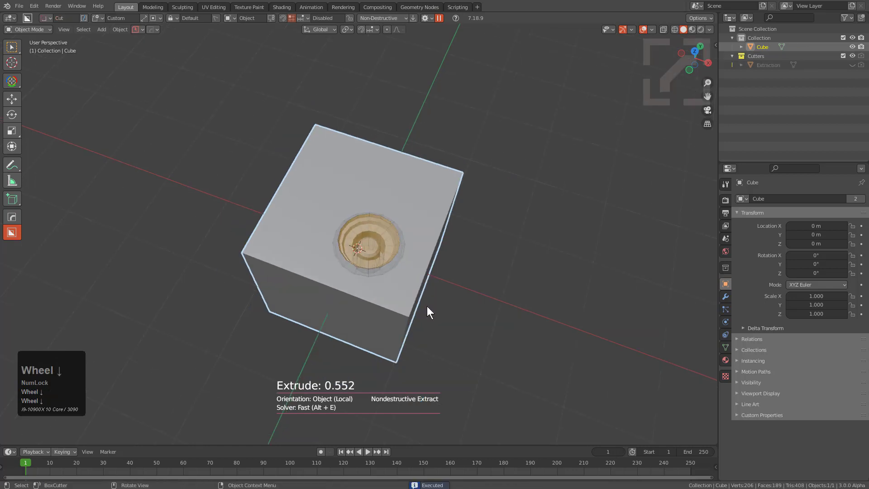
middle_drag(428, 306, 350, 230)
scroll(389, 226, up, 1)
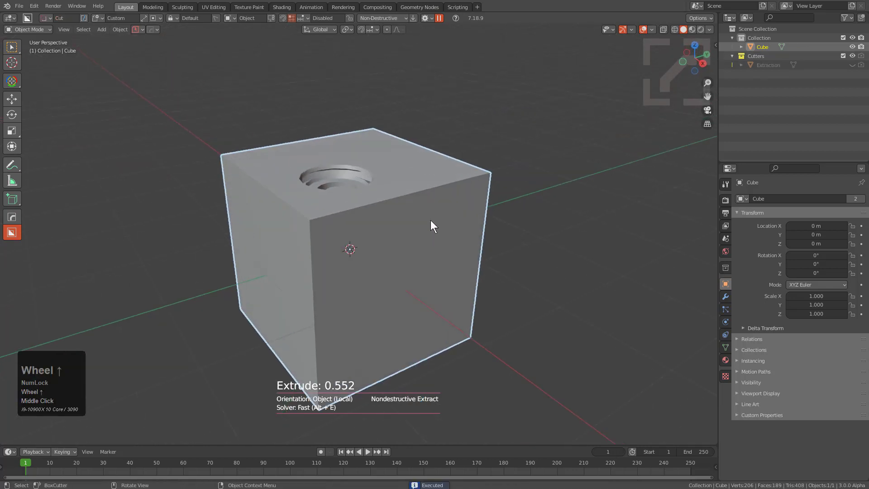
Step: Cut the extracted shape twice into the cube's side face, giving the second cut a depth of about 0.333
shift+drag(408, 206, 466, 256)
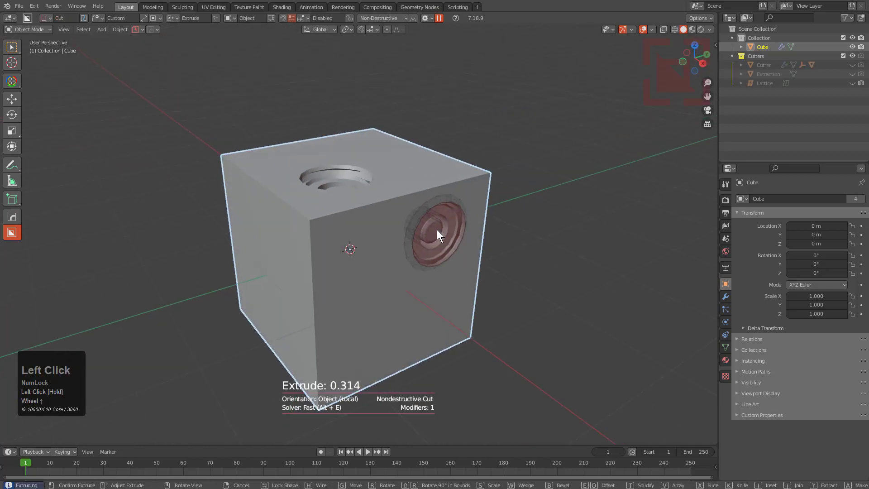
ctrl+click(427, 221)
drag(327, 232, 381, 270)
click(349, 234)
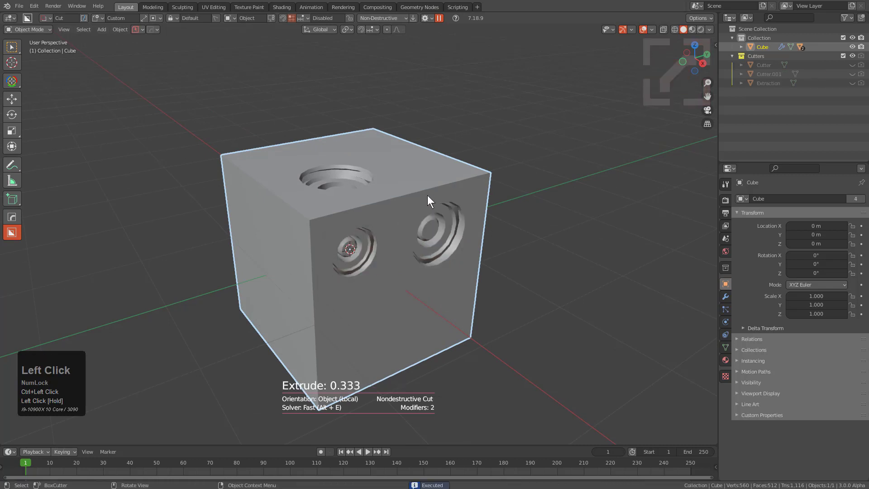
Step: Set the mode to Extract with Surface Extract off, and extract a box around the top recess about 0.791 deep
middle_drag(427, 195, 376, 237)
scroll(419, 195, up, 2)
key(d)
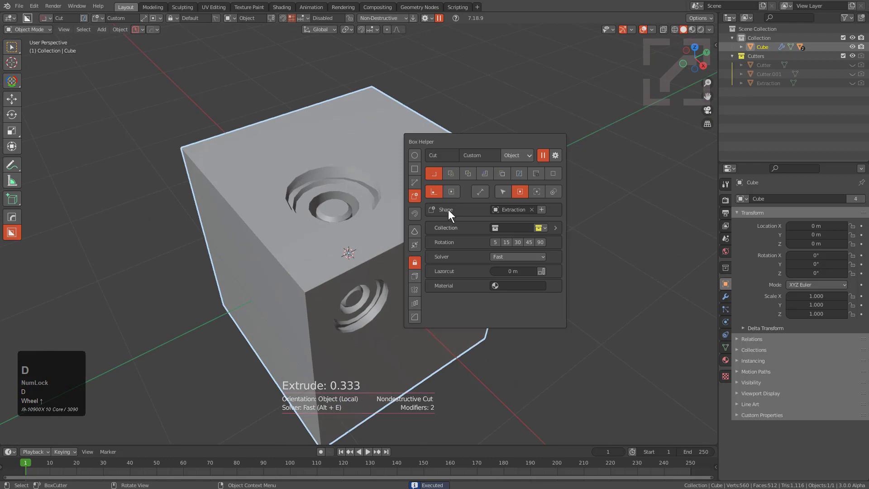
click(535, 173)
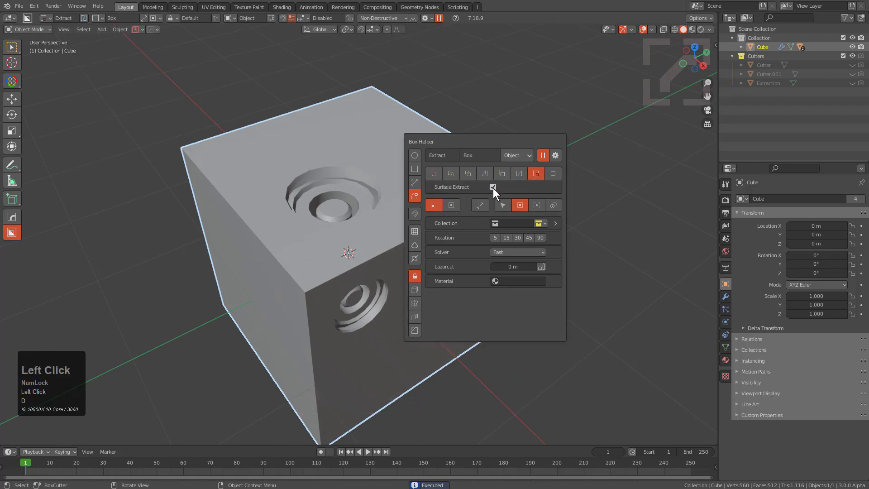
click(492, 187)
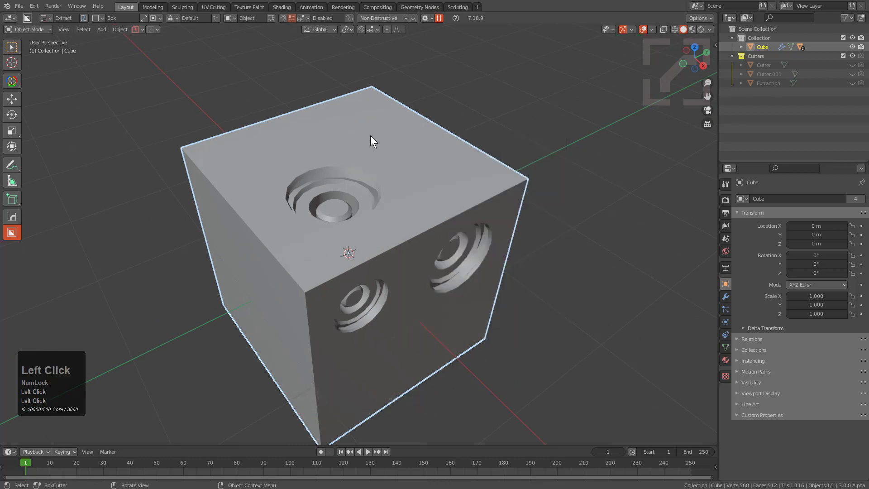
mouse_move(376, 130)
mouse_down()
mouse_move(325, 224)
mouse_move(318, 260)
mouse_up()
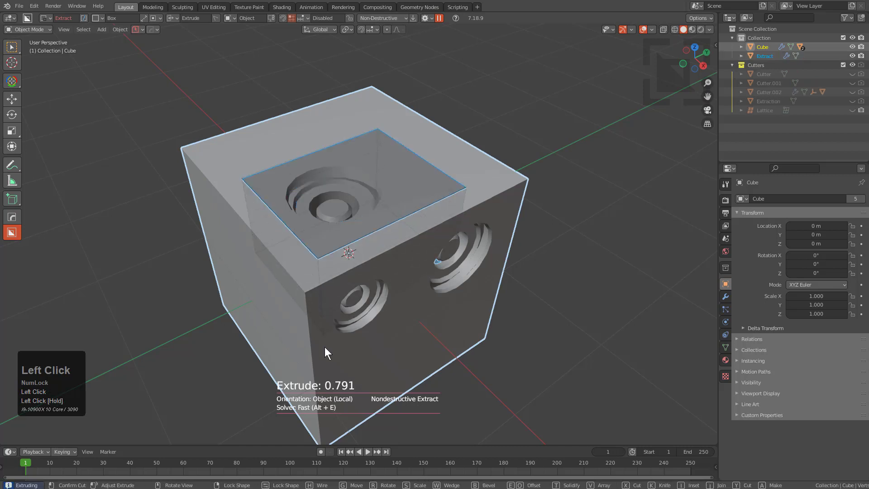
click(325, 346)
Step: Try a cut with the newly extracted shape on the cube's blank side face
middle_drag(337, 229, 354, 237)
middle_drag(449, 234, 339, 213)
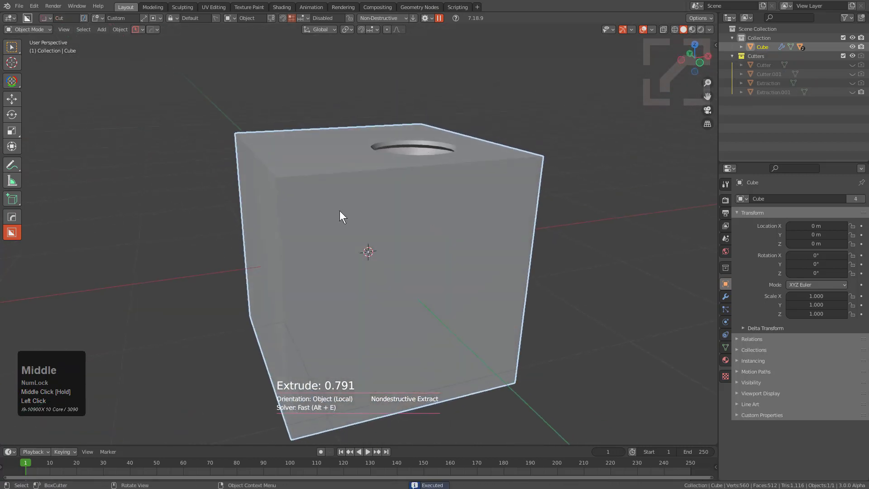
mouse_move(339, 212)
mouse_down()
mouse_move(389, 293)
mouse_move(433, 331)
mouse_move(413, 311)
mouse_up()
right_click(404, 281)
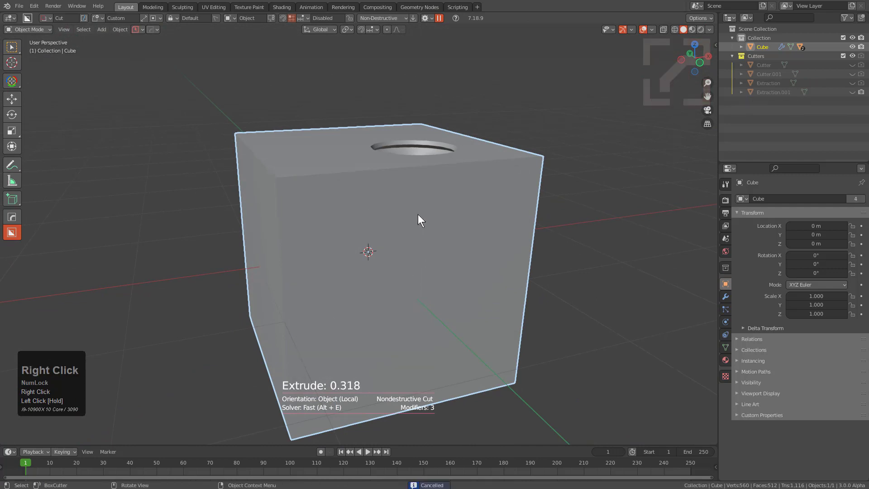
Step: Set the operation mode back to Extract and turn on Surface Extract
key(d)
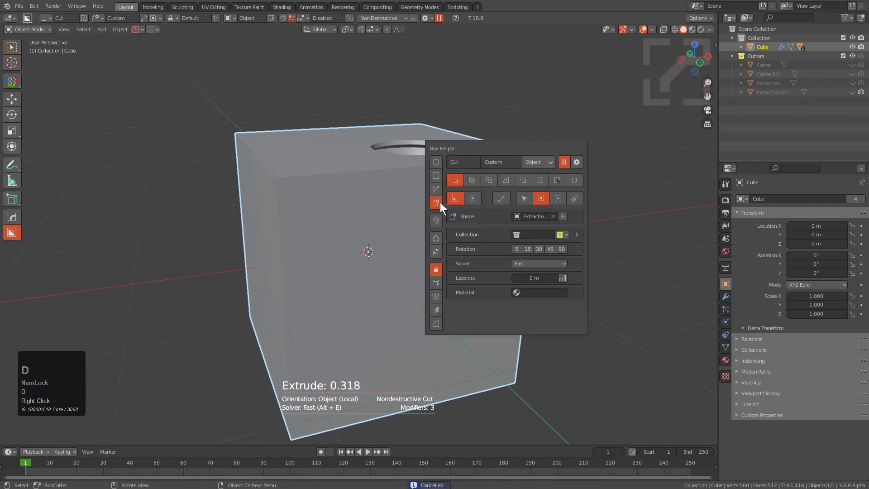
click(556, 180)
click(514, 194)
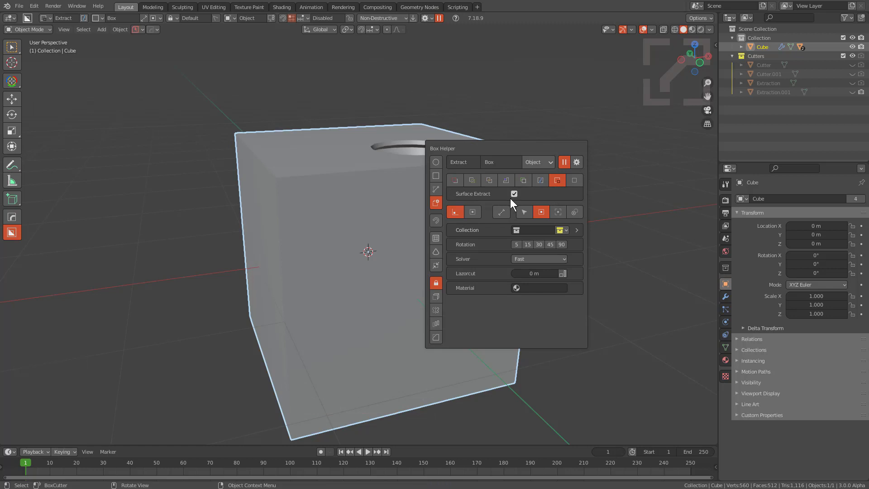
Step: Review the box cutter's other operation modes, switching through Make, Extract, Knife, Join, Inset and Slice
click(571, 179)
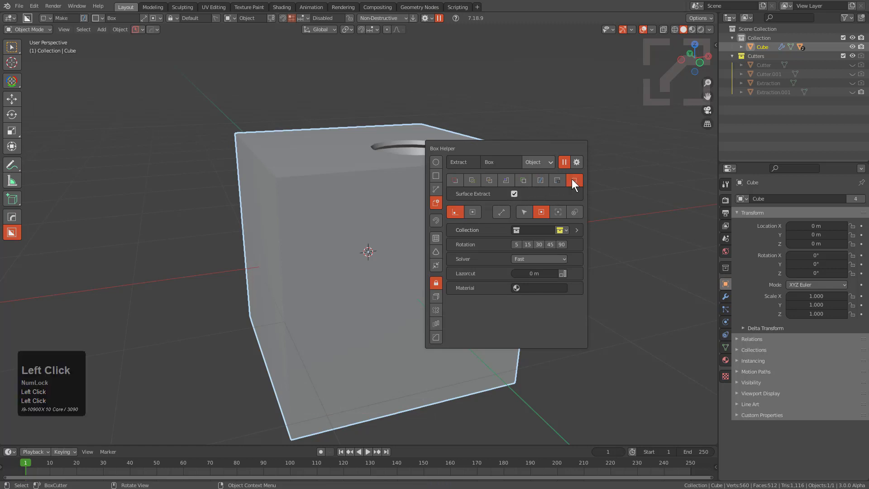
click(556, 178)
click(542, 178)
click(530, 180)
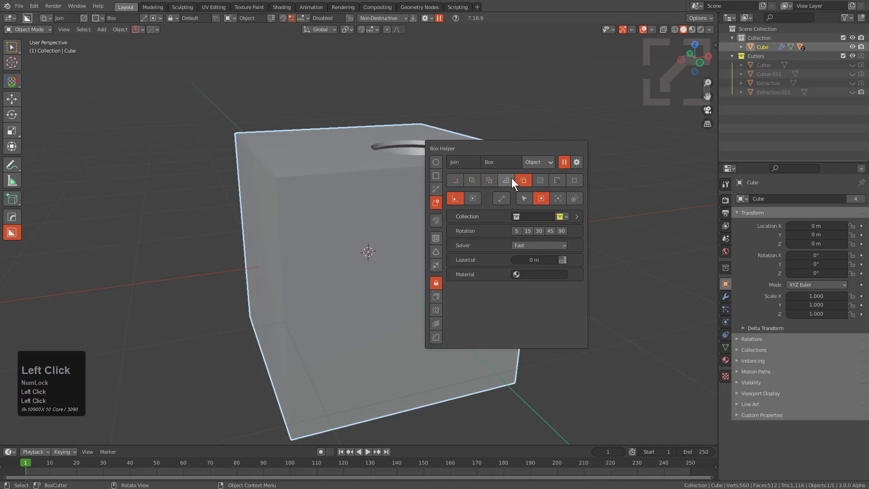
click(505, 181)
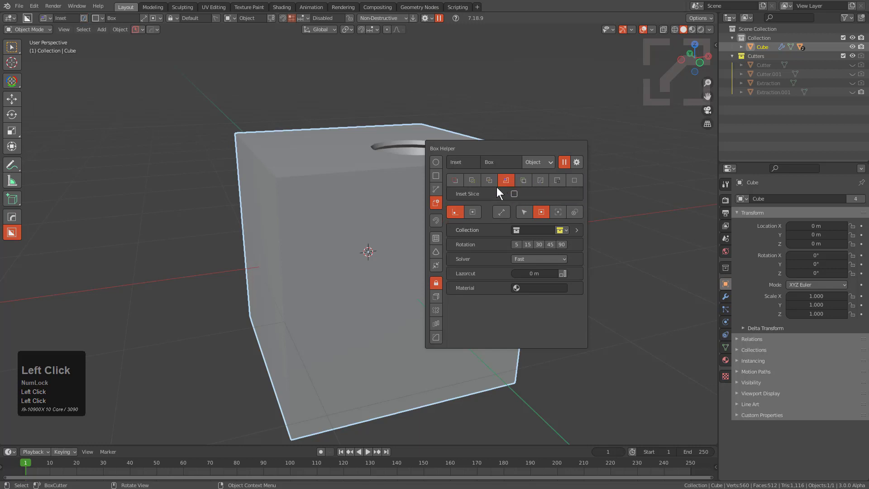
click(472, 181)
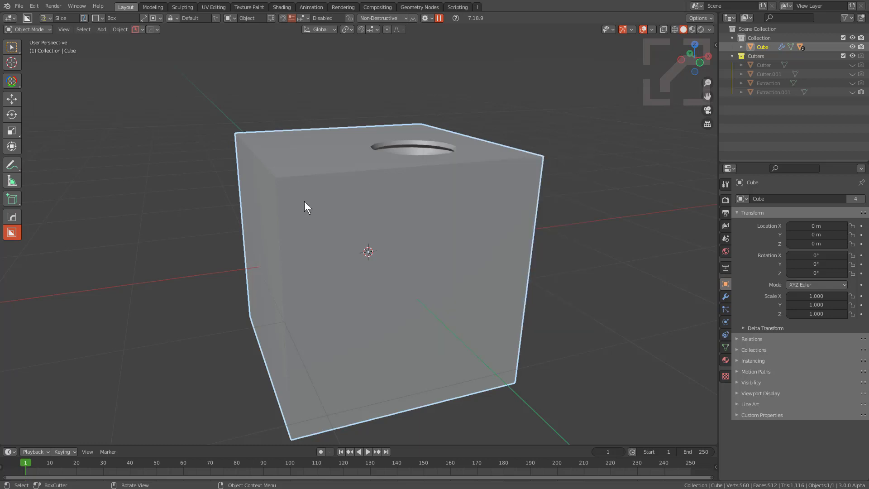
Step: Start a new file with a fresh default cube
middle_drag(304, 201, 407, 216)
key(ctrl+n)
key(Return)
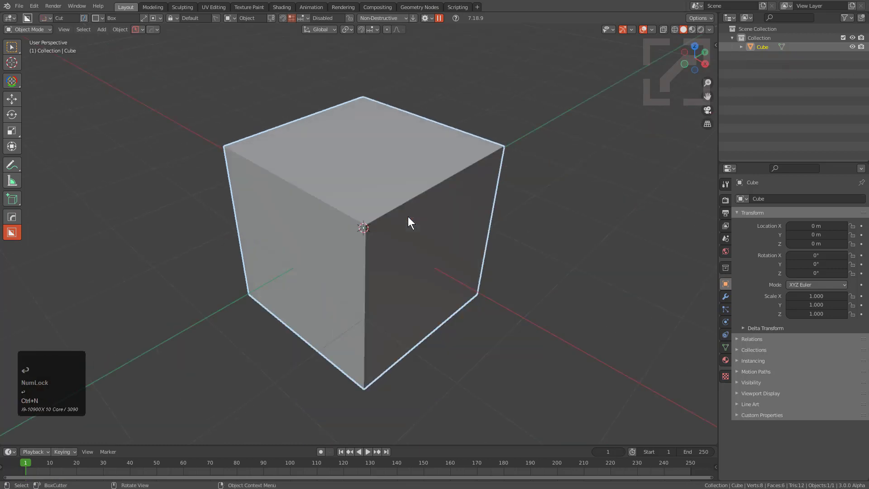
Step: Open the Box Helper and enable snapping in Dots mode for vertices, edges and faces
scroll(427, 199, up, 3)
scroll(421, 196, down, 1)
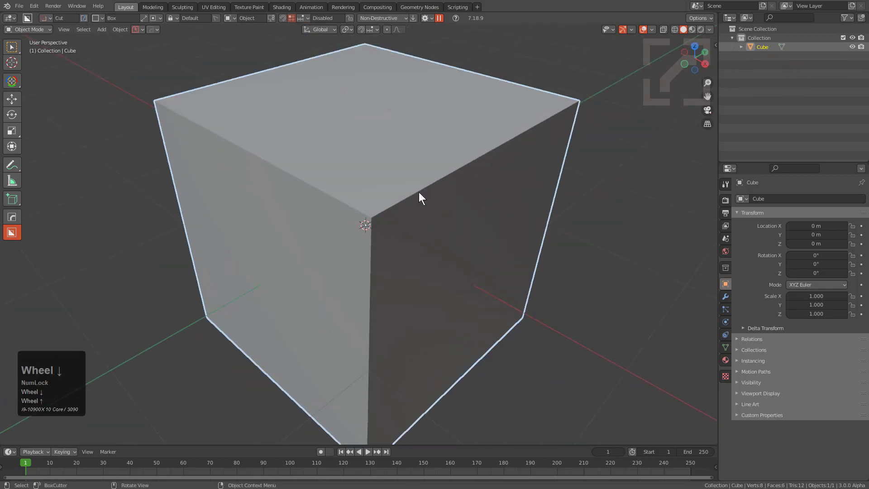
key(d)
key(d)
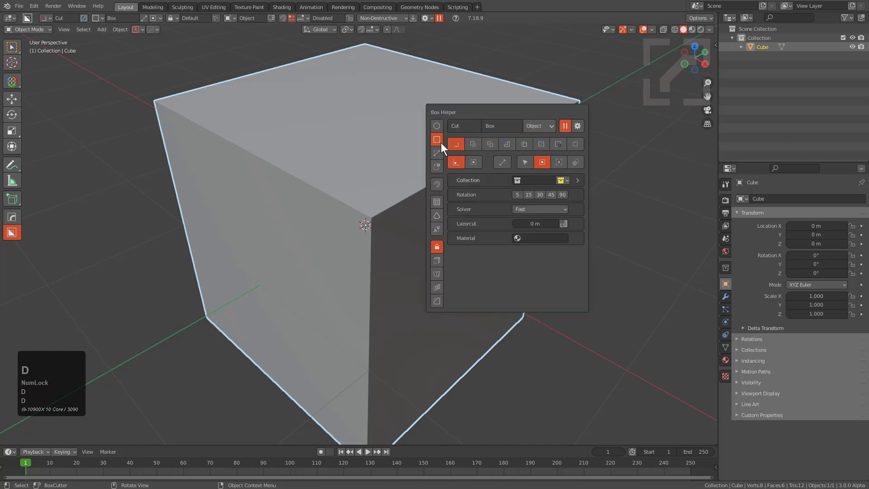
click(437, 184)
click(453, 181)
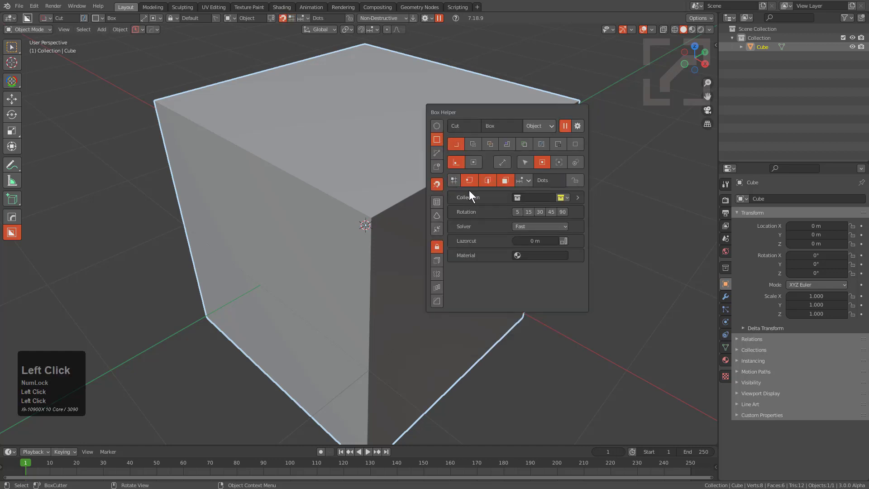
Step: Cut a wedge-shaped box, about 0.5 by 2.3 by 0.4, along the cube's upper front edge, starting from the edge's snapping dot
key(ctrl)
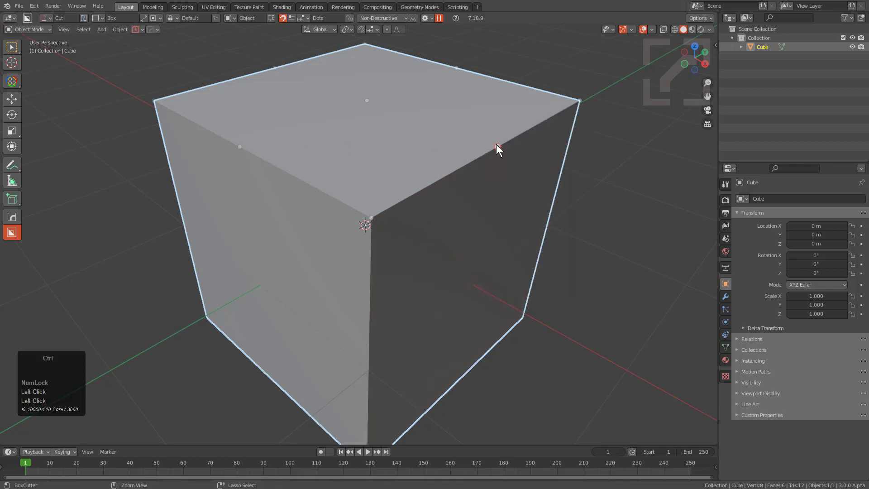
ctrl+drag(496, 144, 393, 263)
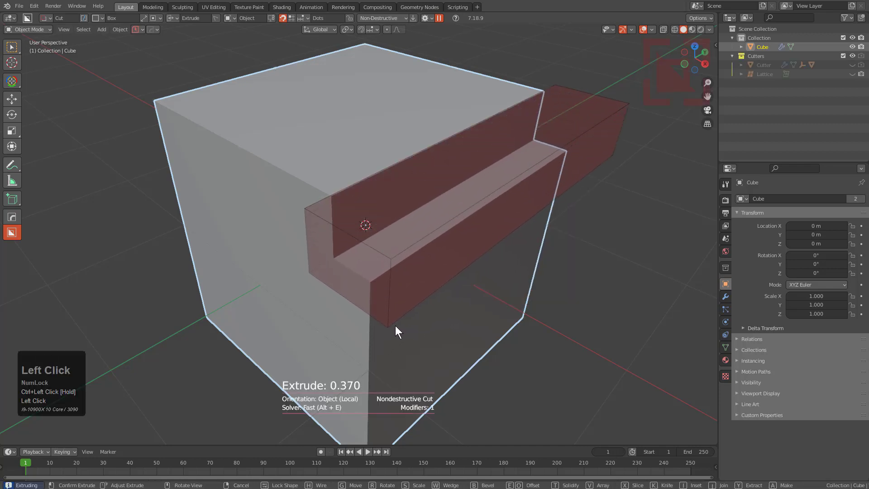
key(d)
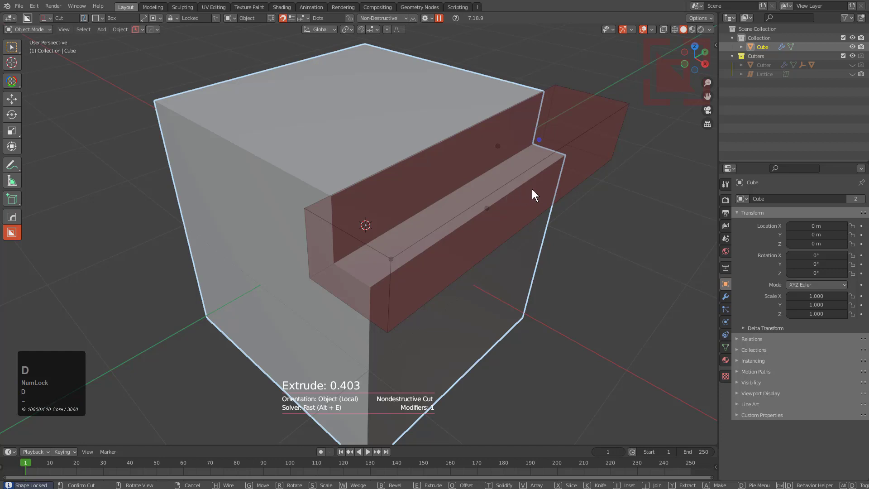
click(527, 158)
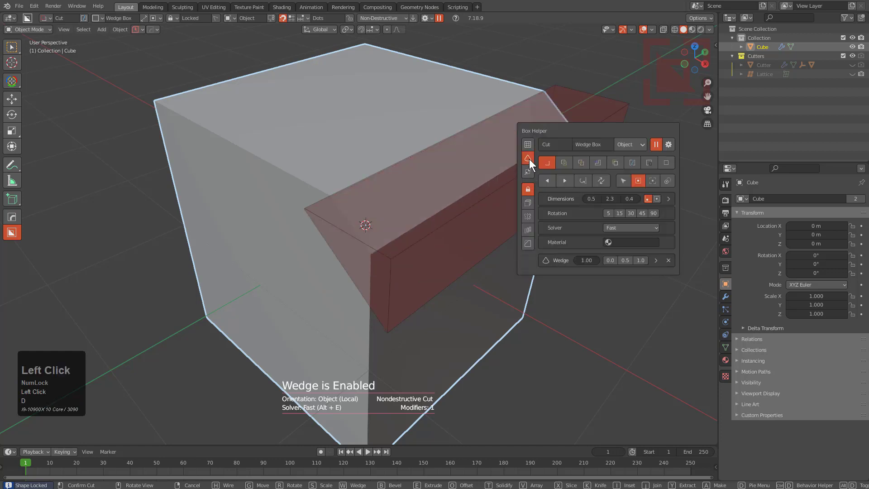
click(429, 164)
middle_drag(428, 165, 409, 183)
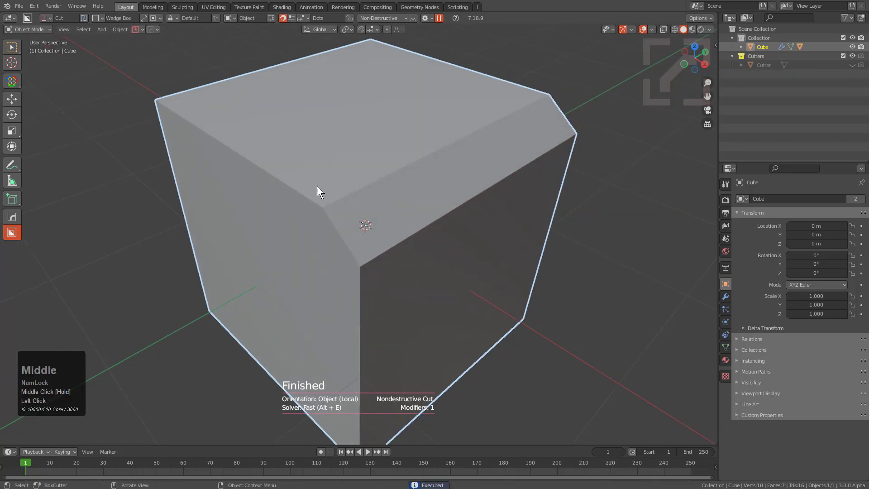
Step: Draw a box about 0.3 by 1.2 by 0.8 across the top face and sloped edge, and make it a Slice with Recut enabled
mouse_move(319, 179)
mouse_down()
mouse_move(452, 177)
mouse_move(509, 133)
mouse_up()
key(w)
key(Tab)
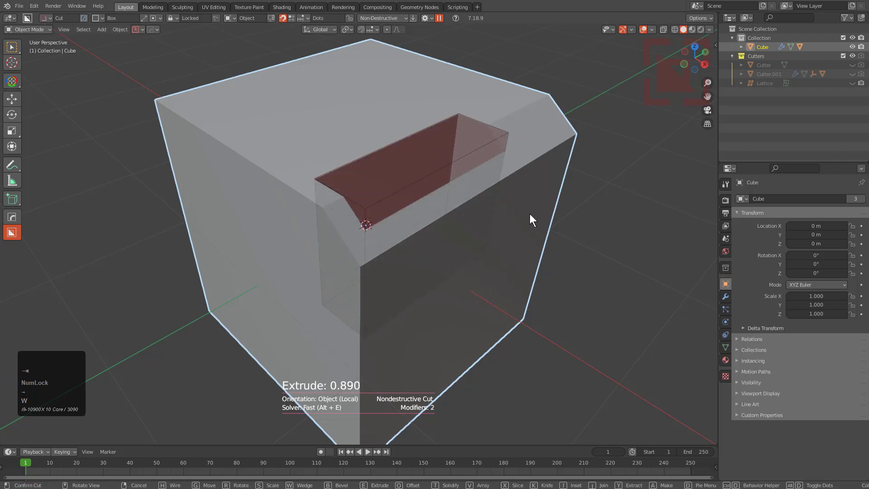
key(d)
click(572, 160)
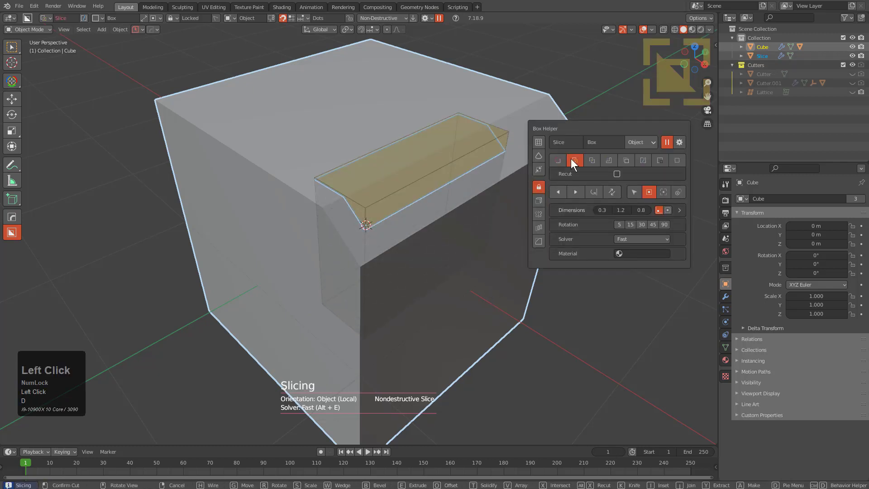
click(616, 173)
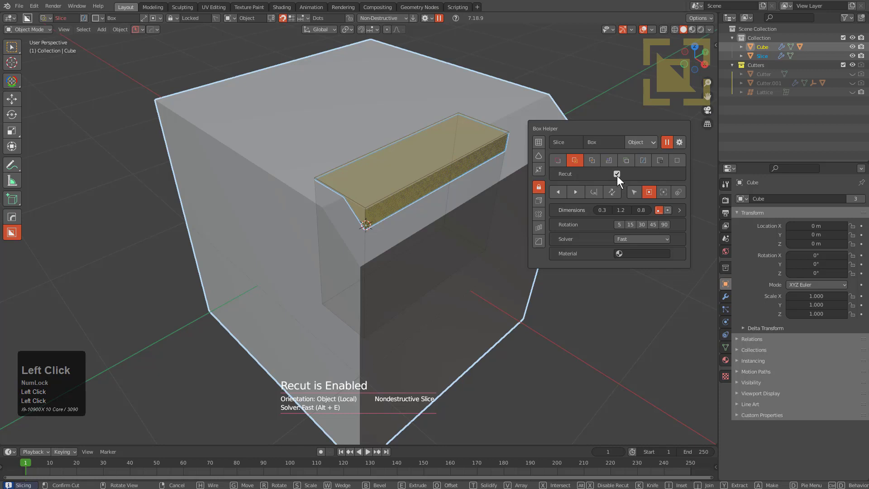
Step: Bevel the slice box's vertical corners with extra segments and apply the slice
click(539, 240)
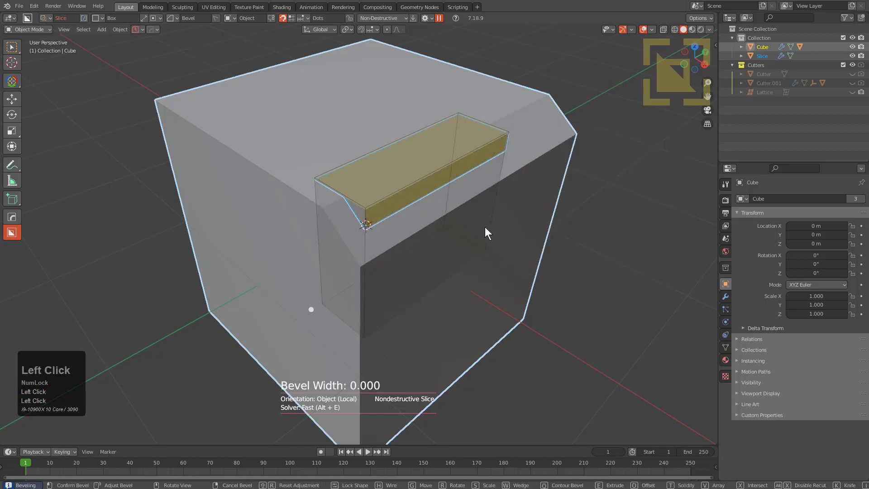
scroll(510, 226, up, 3)
click(487, 201)
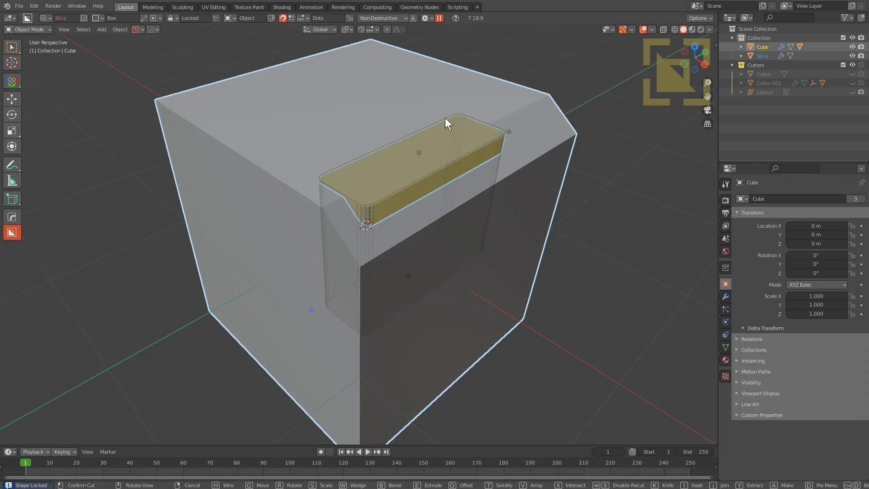
click(370, 173)
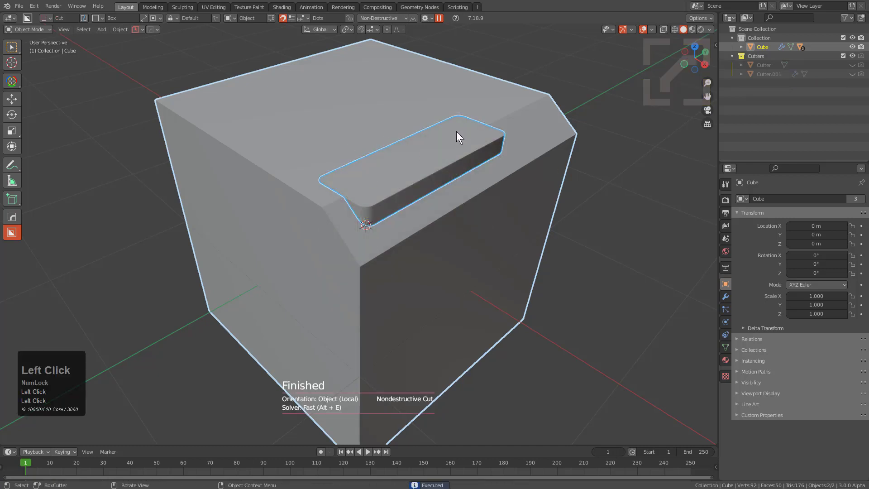
Step: Deselect everything and run through the Box Helper's operation modes, including Inset, finishing on Slice
key(alt+a)
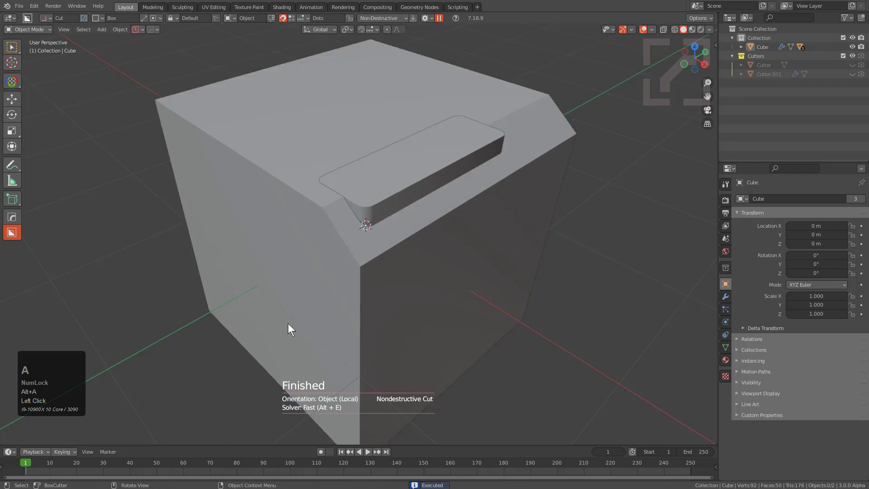
key(d)
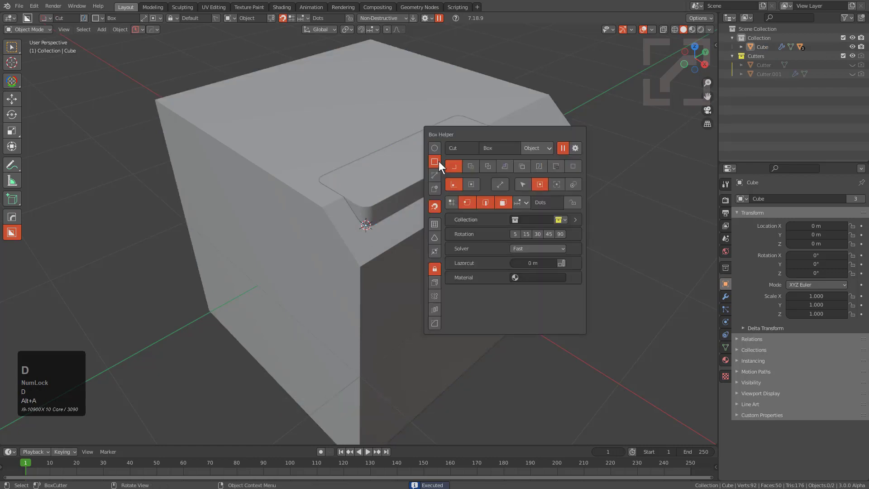
click(473, 166)
click(505, 166)
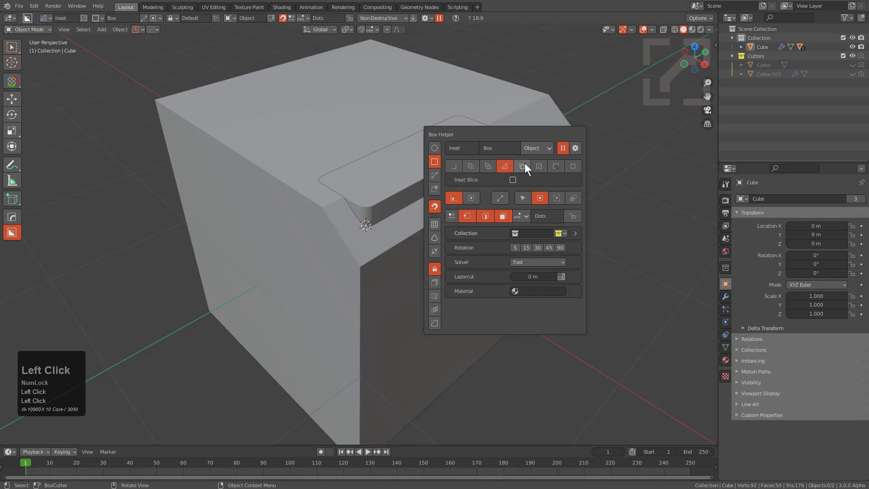
click(523, 165)
click(486, 166)
click(472, 166)
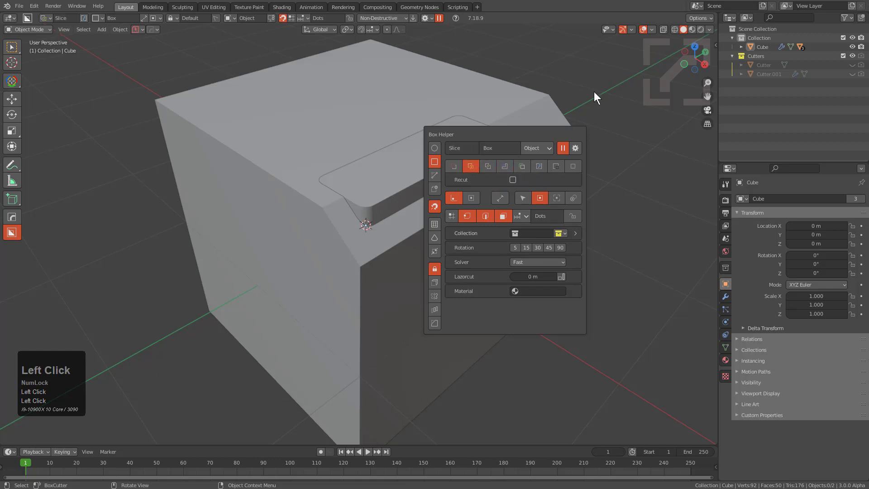